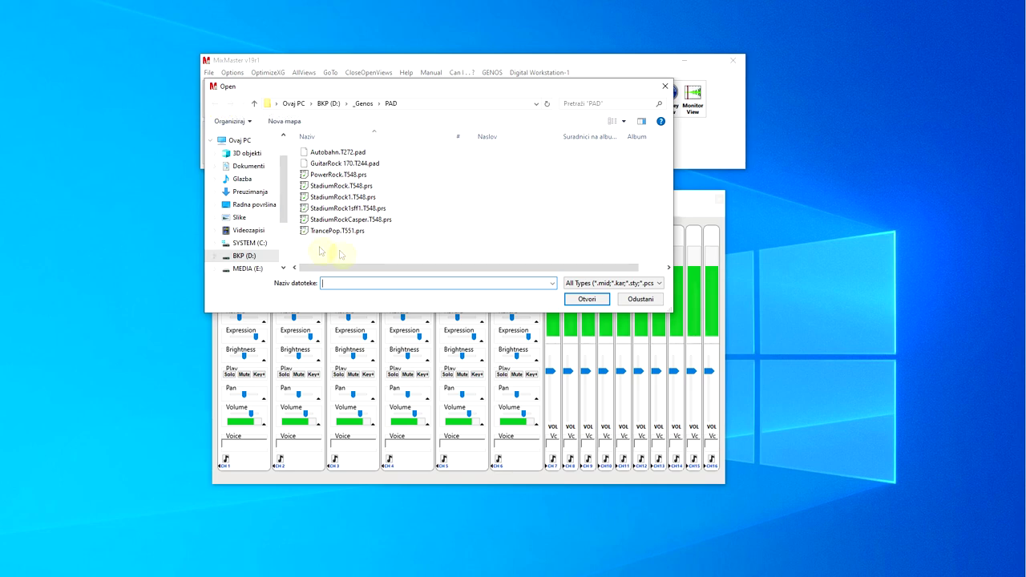
Open TrancePop.T551.prs and audition its opening measures.
{"action": "double_click", "coordinate": [336, 233]}
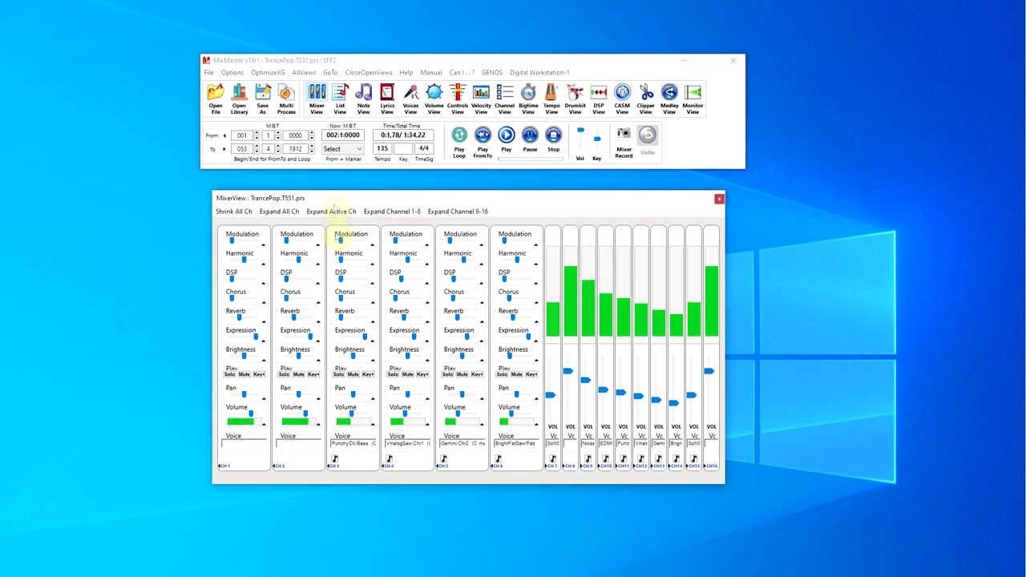
{"action": "left_click", "coordinate": [511, 141]}
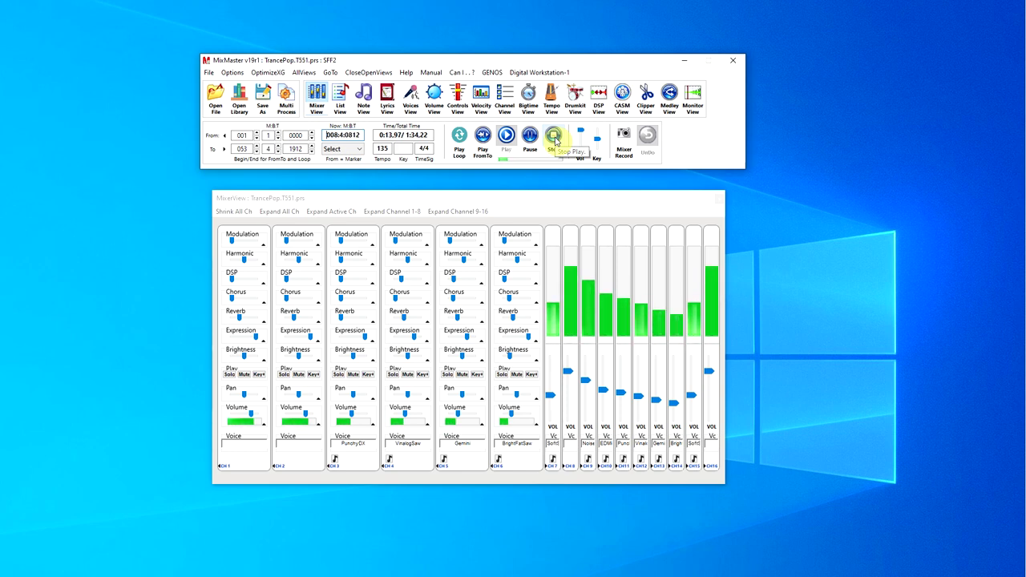
{"action": "left_click", "coordinate": [554, 136]}
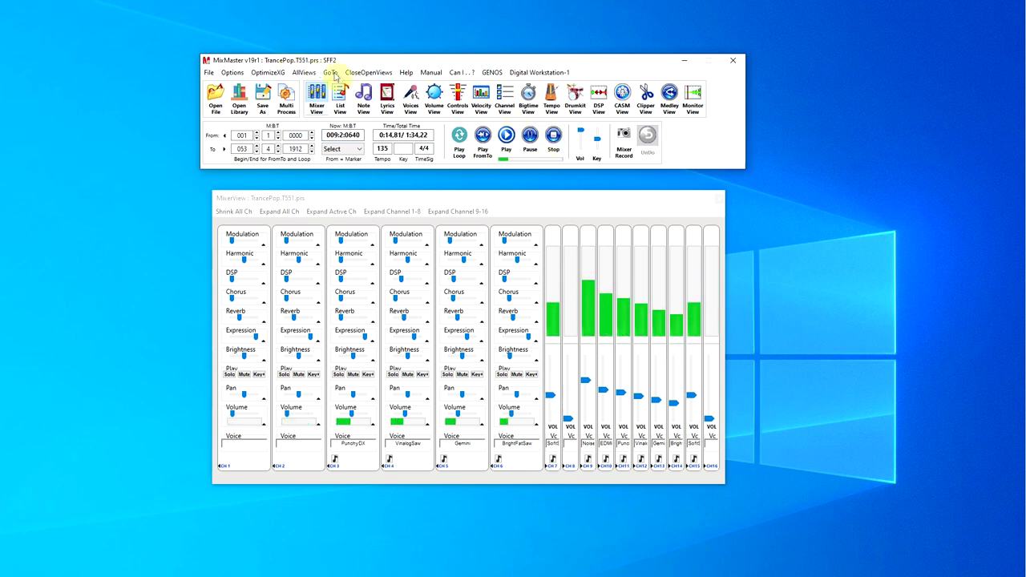
Switch to Cakewalk with the style loaded as MMaster.sty and play it from the start.
{"action": "left_click", "coordinate": [330, 72]}
{"action": "left_click", "coordinate": [349, 120]}
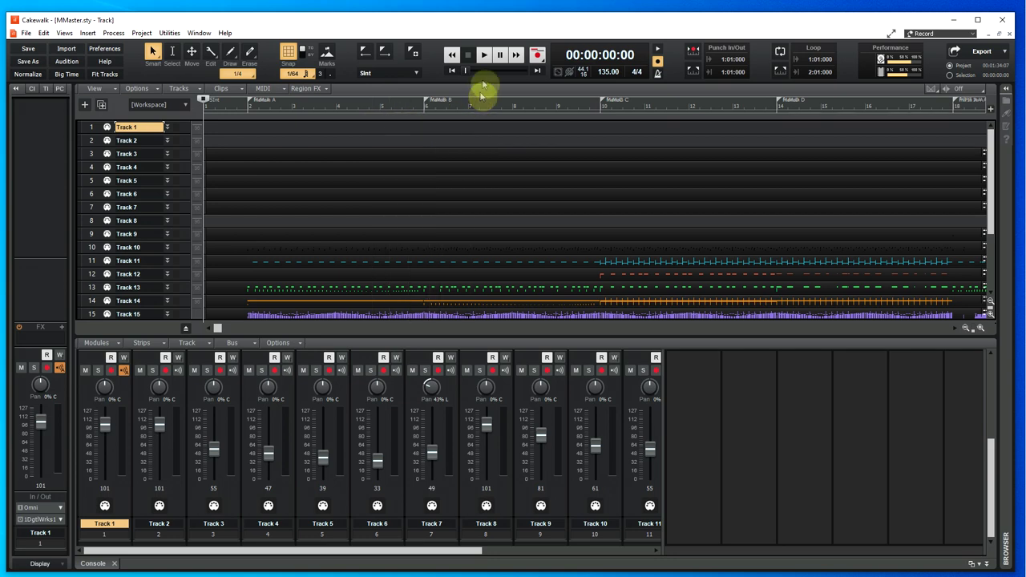
{"action": "left_click", "coordinate": [485, 55]}
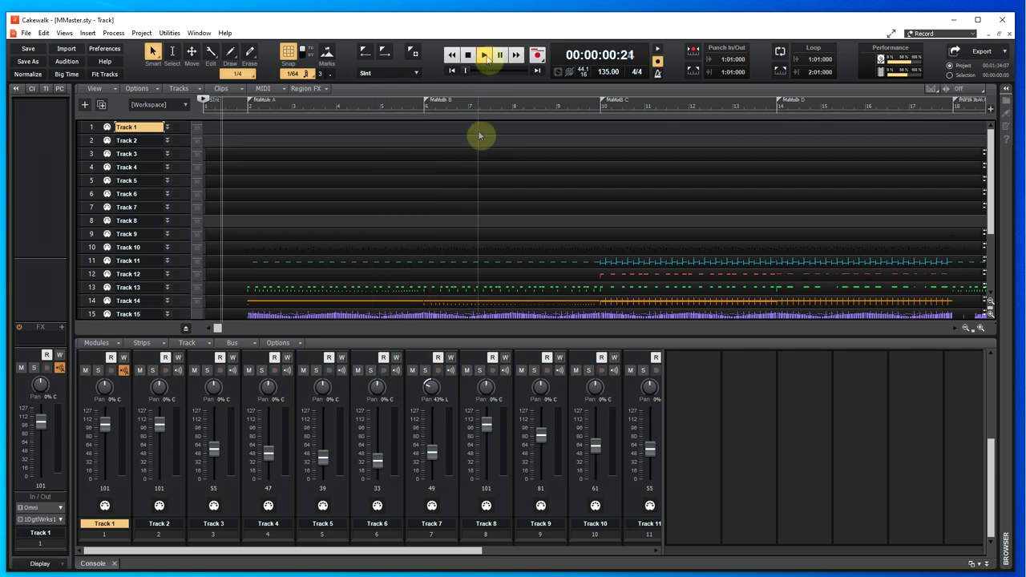
{"action": "scroll", "coordinate": [494, 229], "scroll_direction": "down", "scroll_amount": 3}
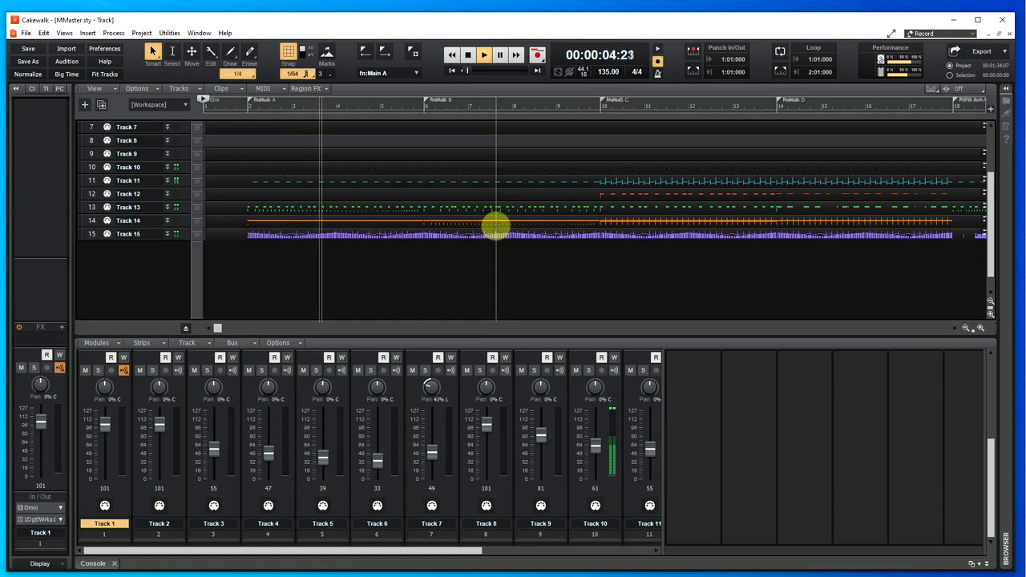
{"action": "left_click", "coordinate": [665, 449]}
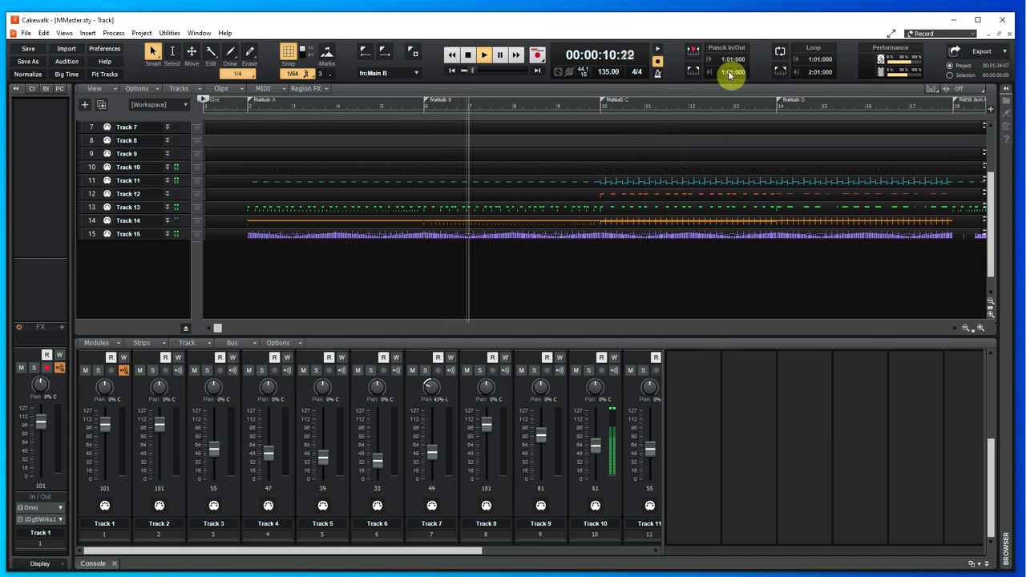
Select the Main B section between its markers and loop it from 6:01:000 to 10:01:000.
{"action": "double_click", "coordinate": [540, 98]}
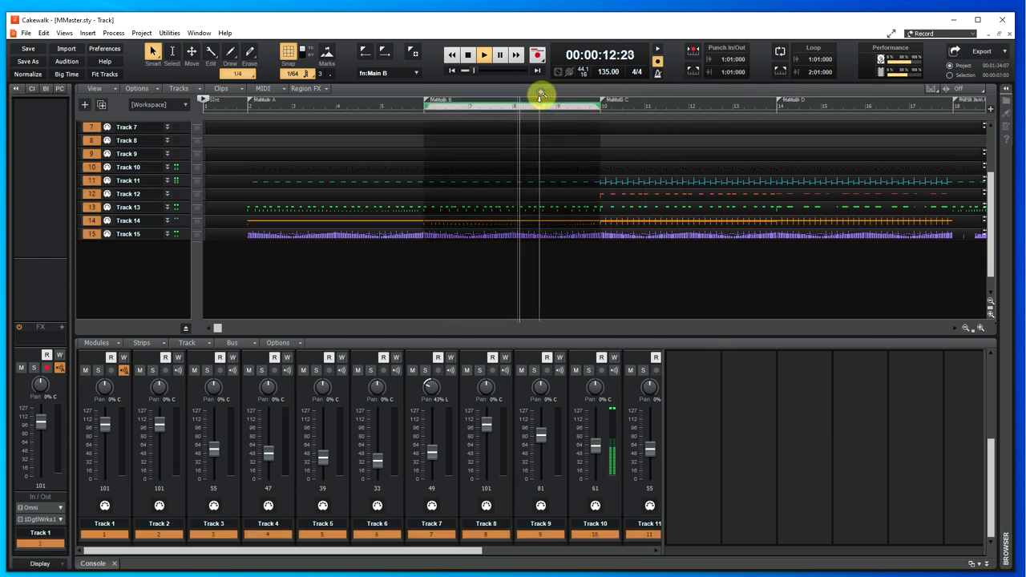
{"action": "left_click", "coordinate": [781, 74]}
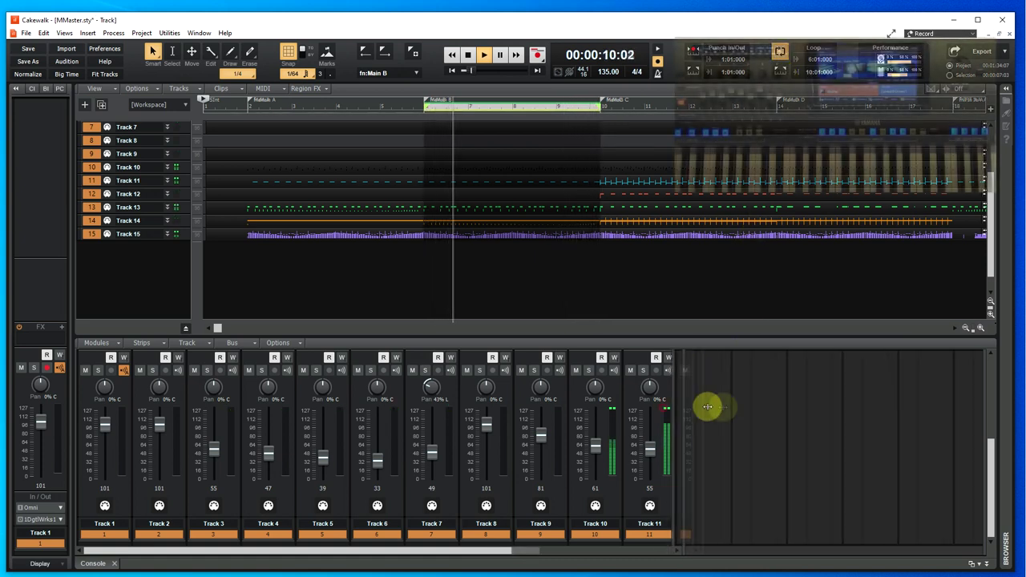
Solo Track 13 and expand its lane, widening the console and track header areas to expose their controls.
{"action": "left_click_drag", "start_coordinate": [708, 407], "coordinate": [910, 419]}
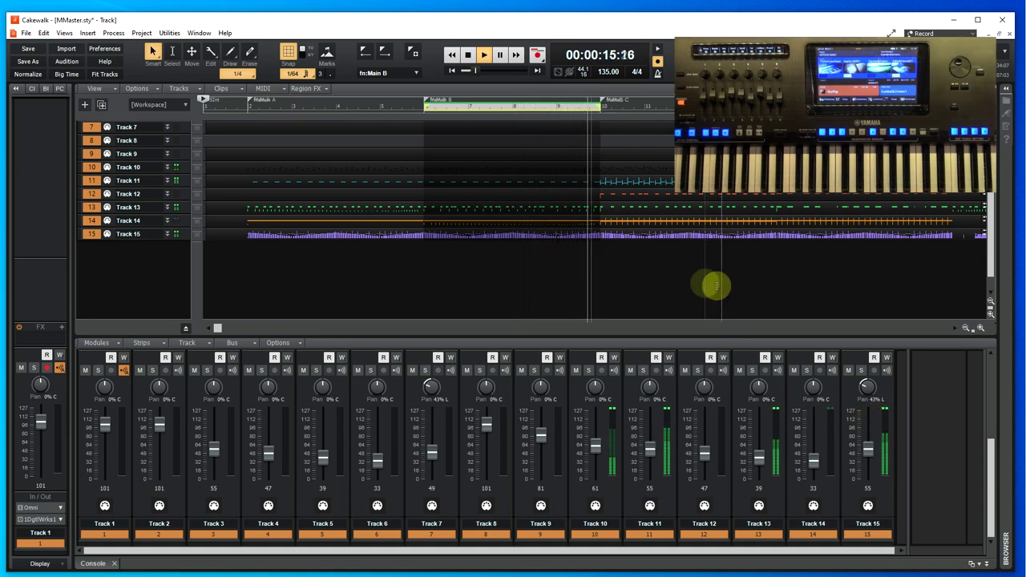
{"action": "left_click_drag", "start_coordinate": [193, 257], "coordinate": [297, 262]}
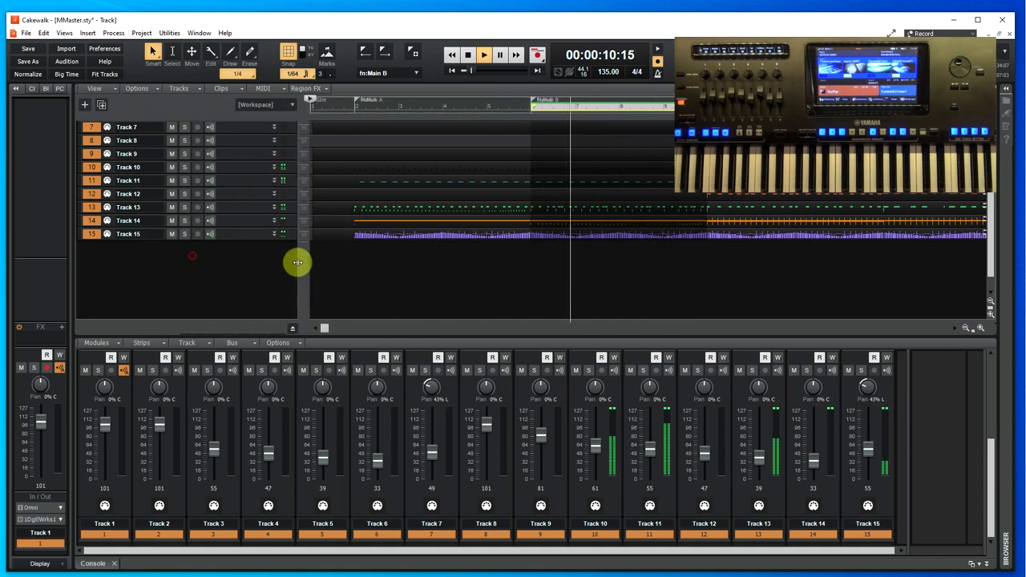
{"action": "left_click", "coordinate": [185, 207]}
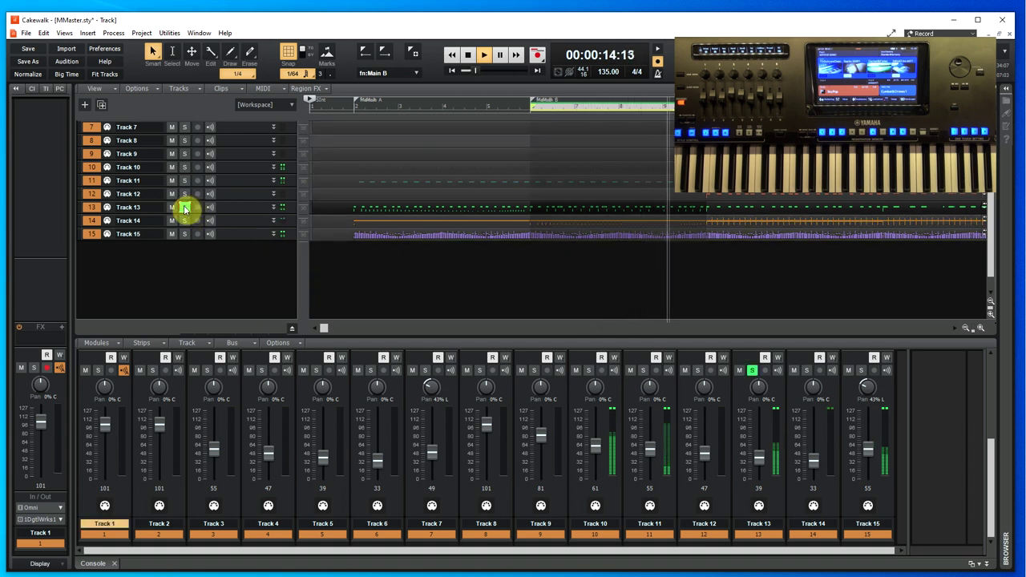
{"action": "left_click_drag", "start_coordinate": [225, 214], "coordinate": [224, 261]}
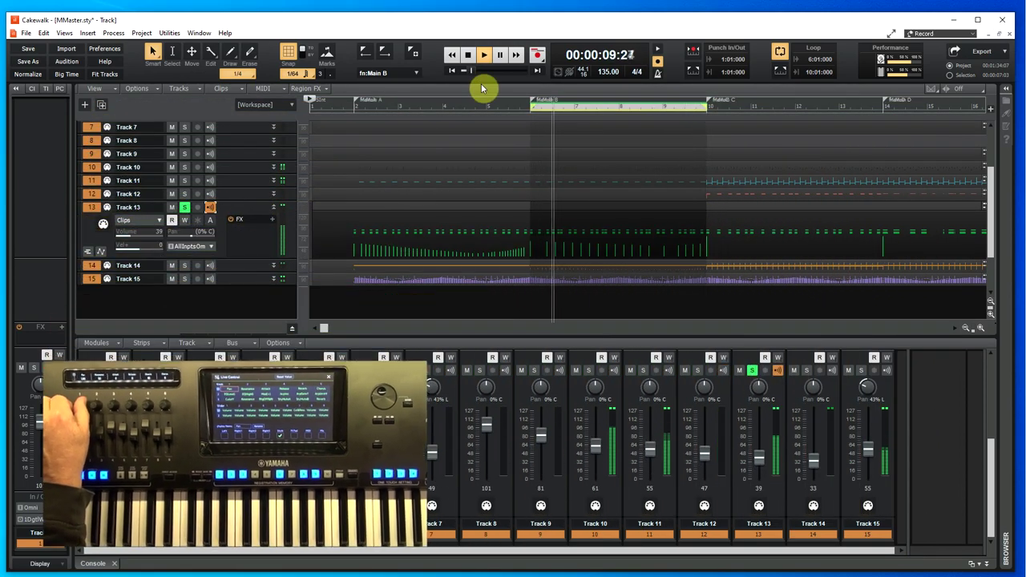
Unsolo Track 13, stop playback and place the playhead just before the Main B marker.
{"action": "left_click", "coordinate": [186, 208]}
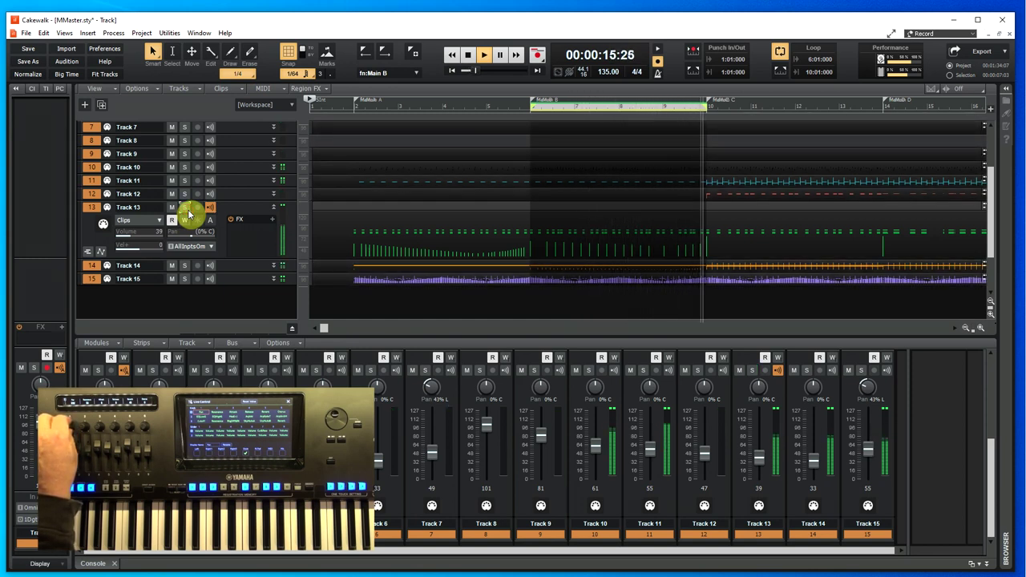
{"action": "left_click", "coordinate": [470, 55]}
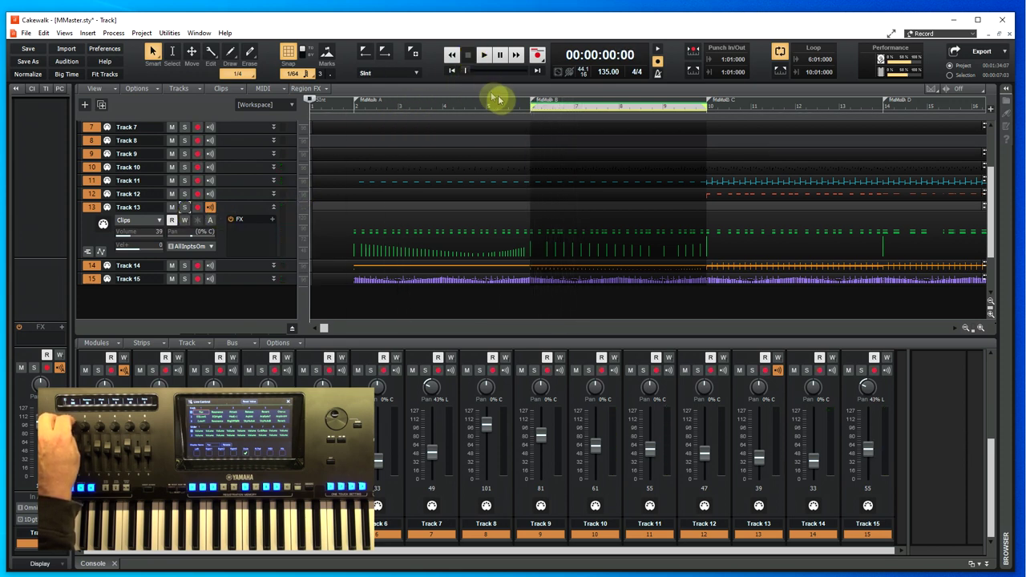
{"action": "left_click", "coordinate": [527, 110]}
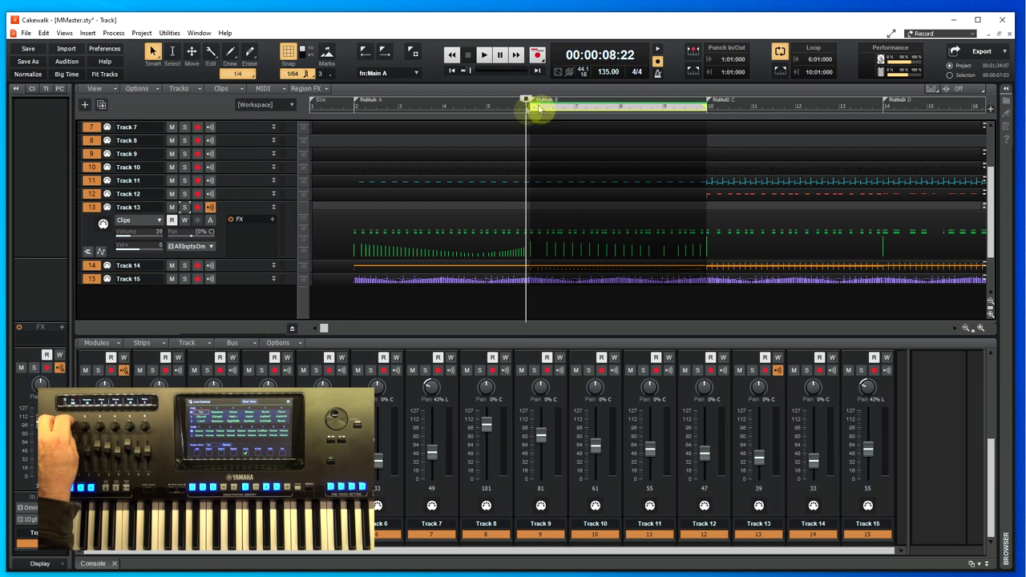
Check the preferences for recording mode, MIDI playback and recording, and the metronome, and apply them.
{"action": "right_click", "coordinate": [539, 58]}
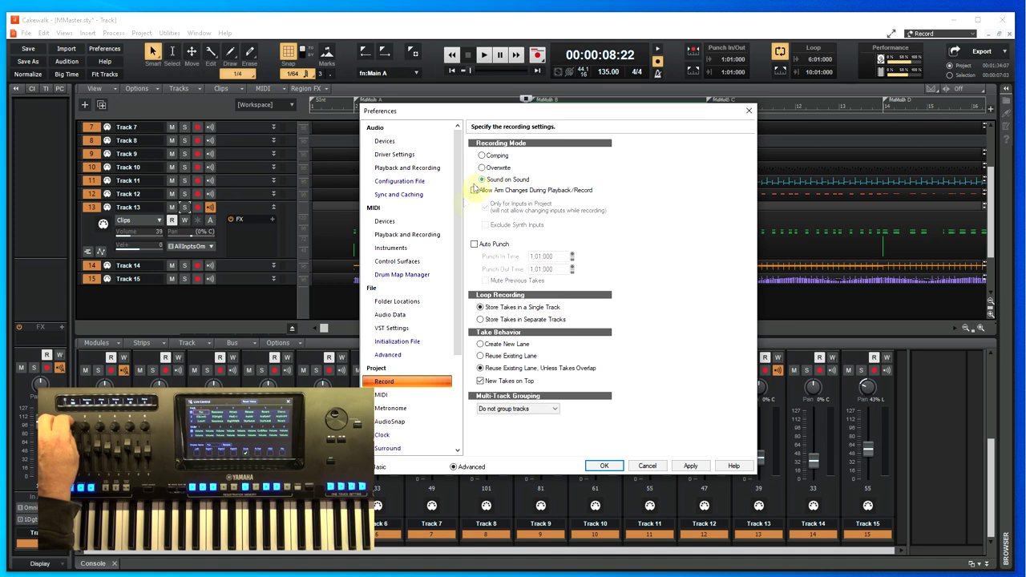
{"action": "left_click", "coordinate": [392, 236]}
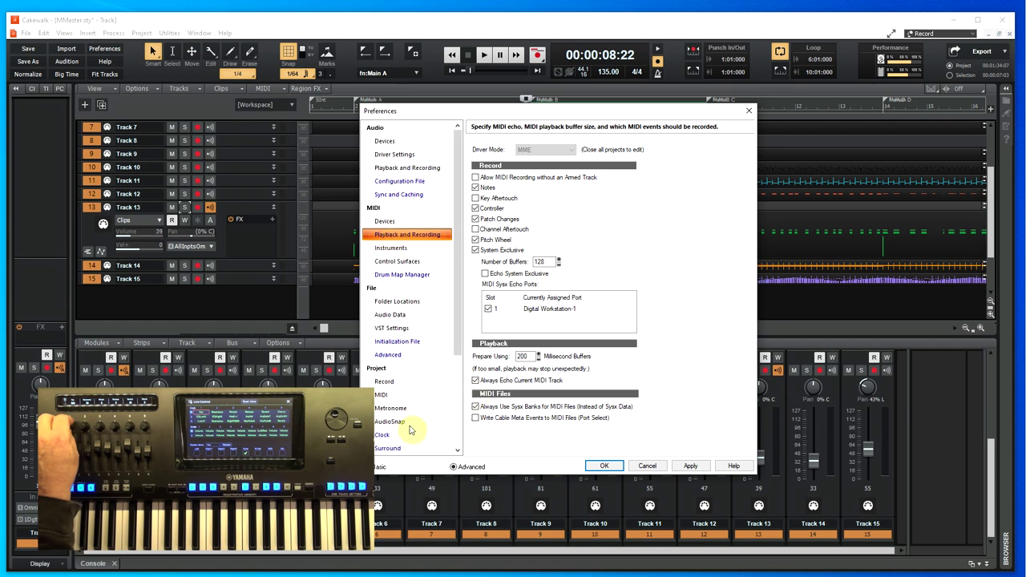
{"action": "left_click", "coordinate": [391, 409]}
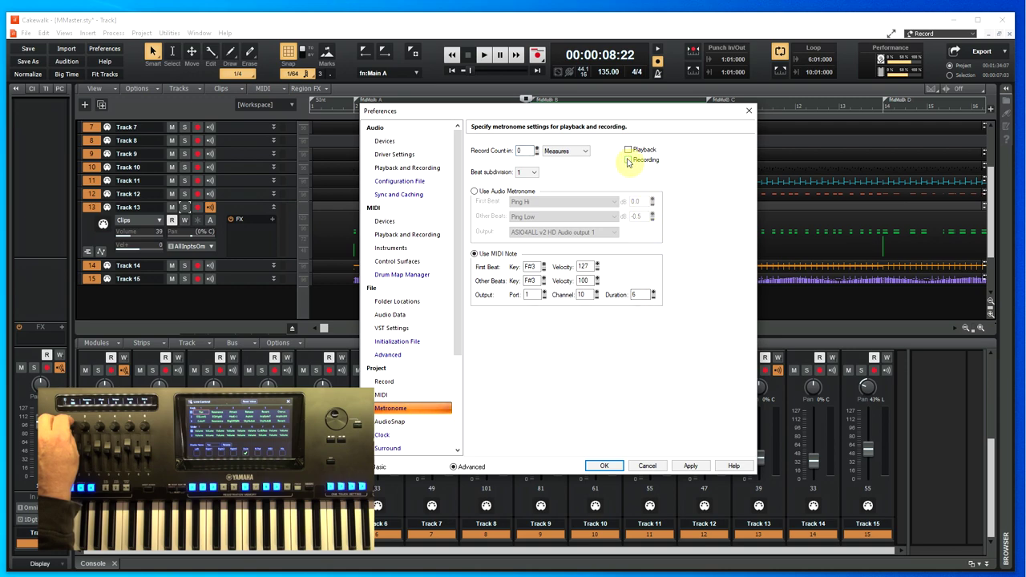
{"action": "left_click", "coordinate": [690, 466]}
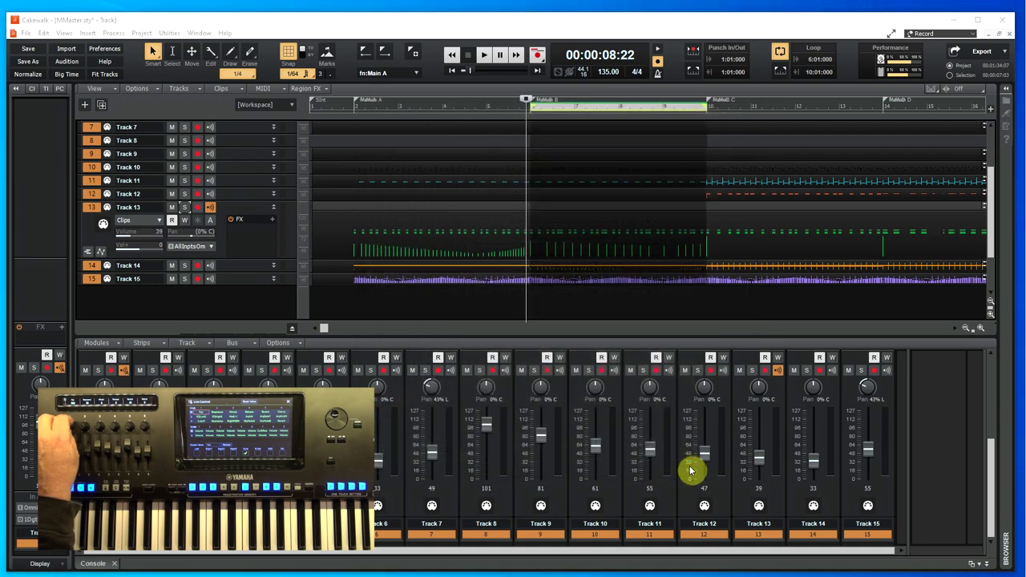
{"action": "left_click", "coordinate": [607, 465]}
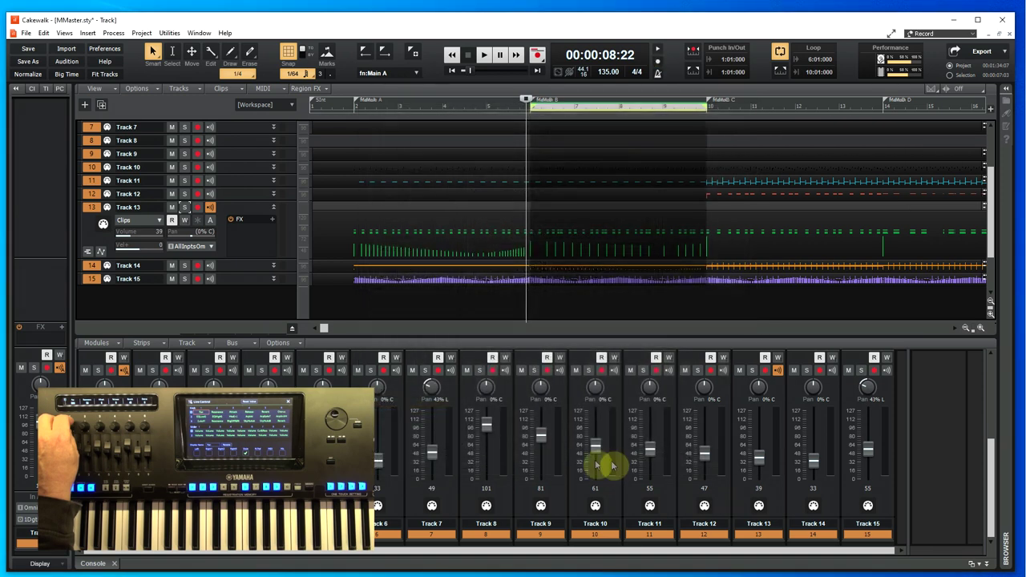
Arm Track 13, record live keyboard knob movements over the looped Main B section and play the take back.
{"action": "left_click", "coordinate": [198, 209]}
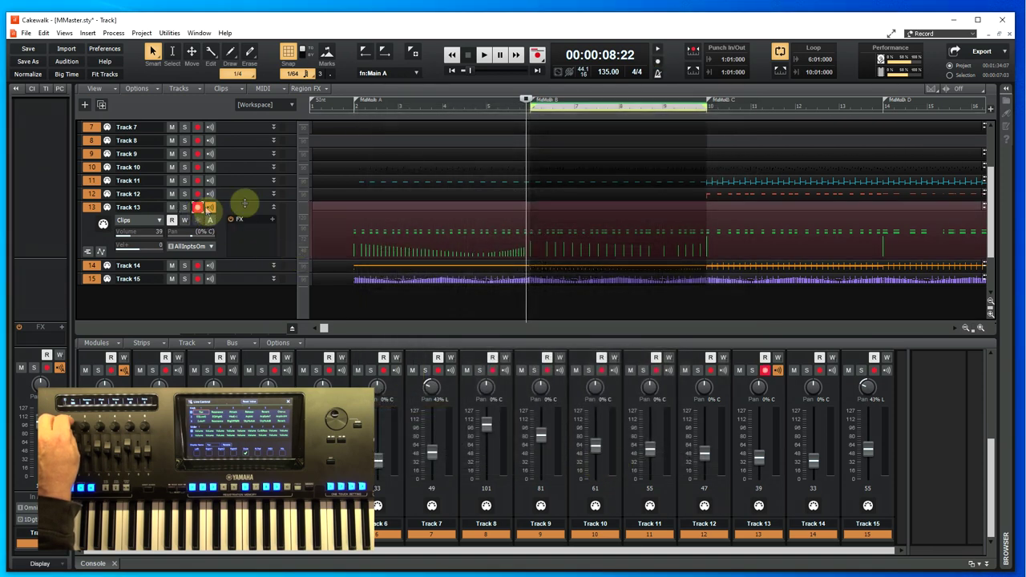
{"action": "left_click", "coordinate": [535, 58]}
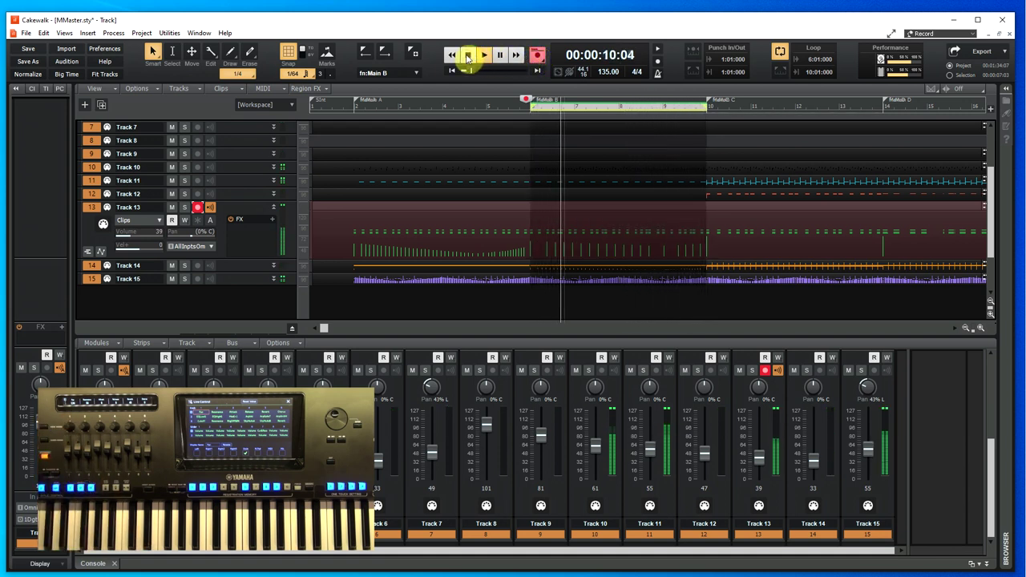
{"action": "left_click", "coordinate": [487, 54]}
{"action": "left_click", "coordinate": [485, 54]}
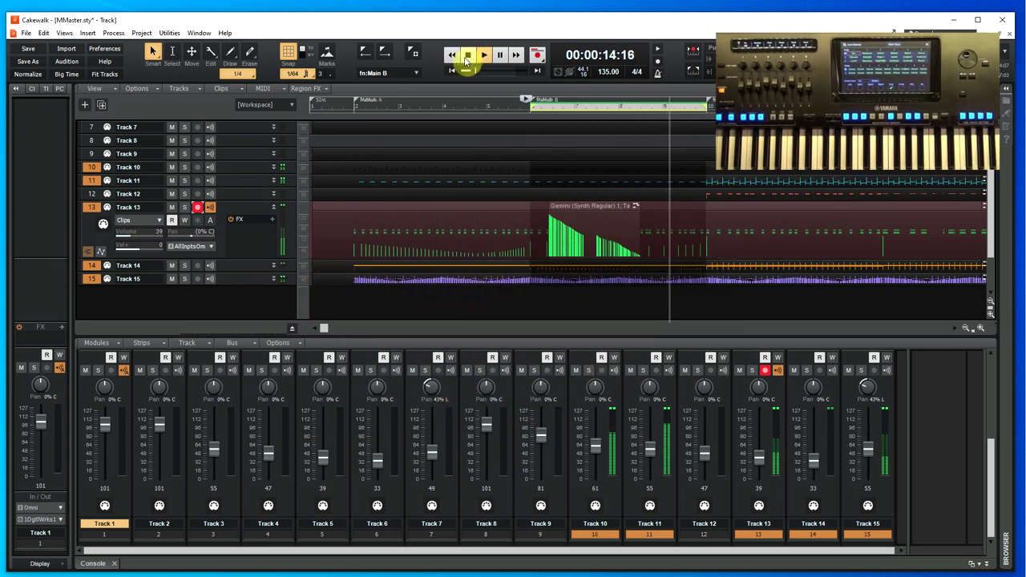
{"action": "left_click", "coordinate": [469, 56]}
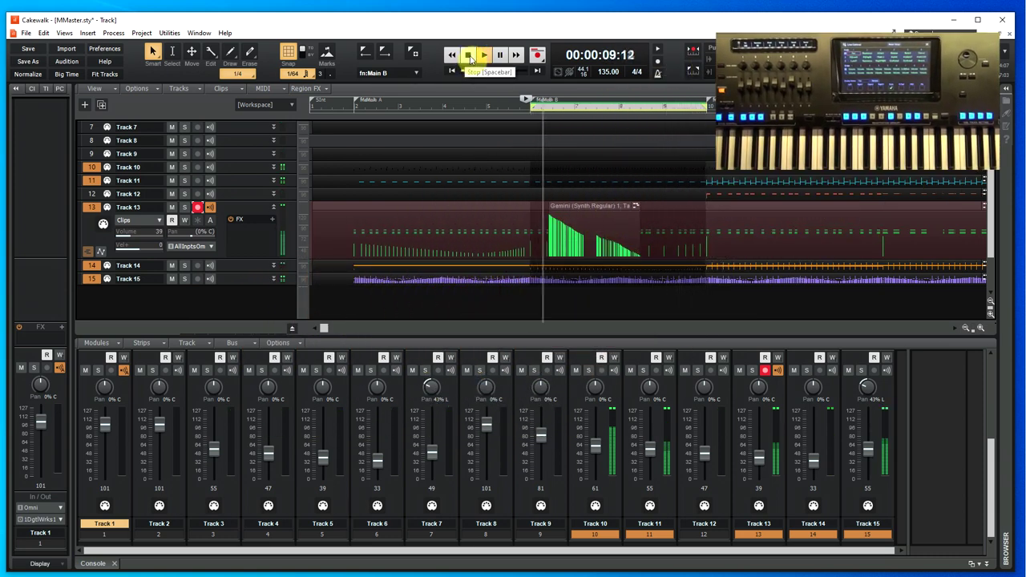
{"action": "left_click", "coordinate": [469, 55]}
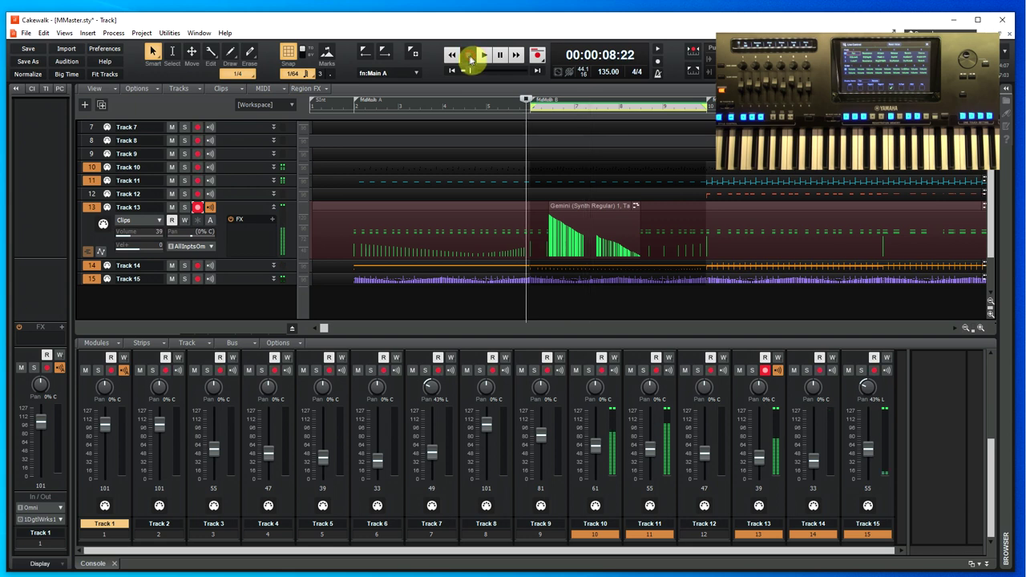
Play the loop with Track 13 soloed and open its recorded Gemini clip in the Piano Roll view.
{"action": "left_click", "coordinate": [183, 208]}
{"action": "left_click", "coordinate": [489, 55]}
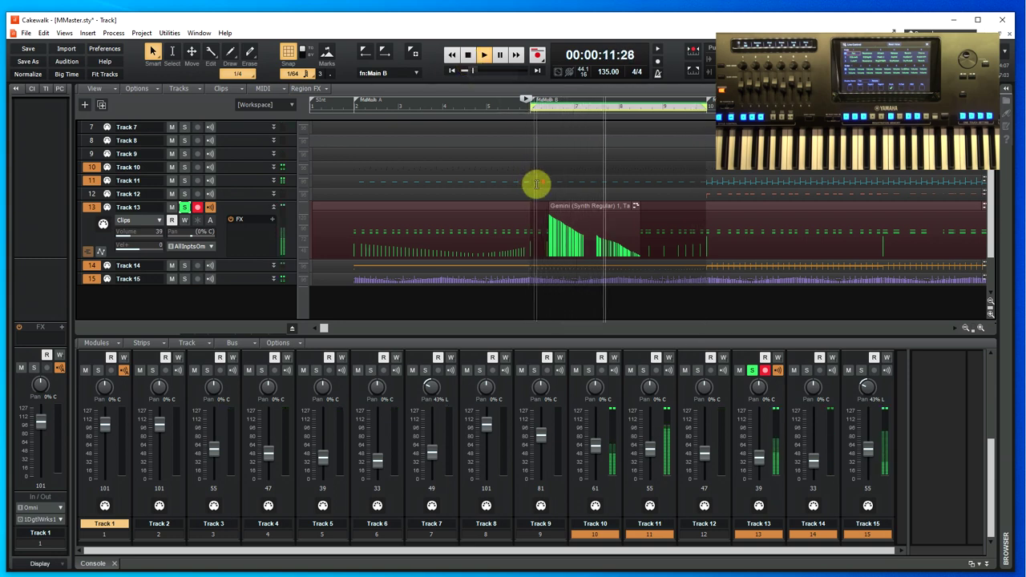
{"action": "scroll", "coordinate": [537, 186], "scroll_direction": "down", "scroll_amount": 3}
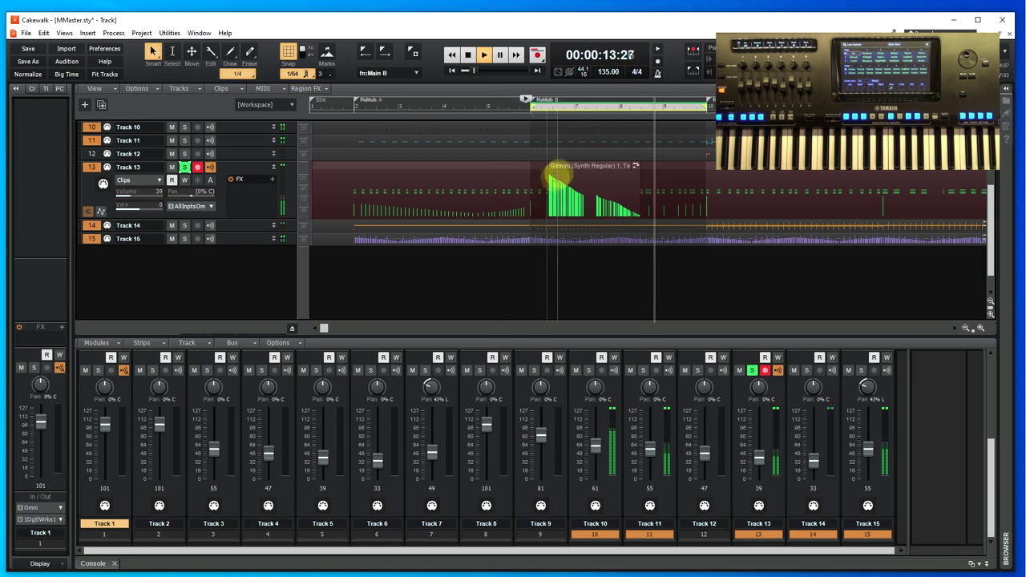
{"action": "right_click", "coordinate": [565, 171]}
{"action": "mouse_move", "coordinate": [598, 176]}
{"action": "mouse_move", "coordinate": [658, 189]}
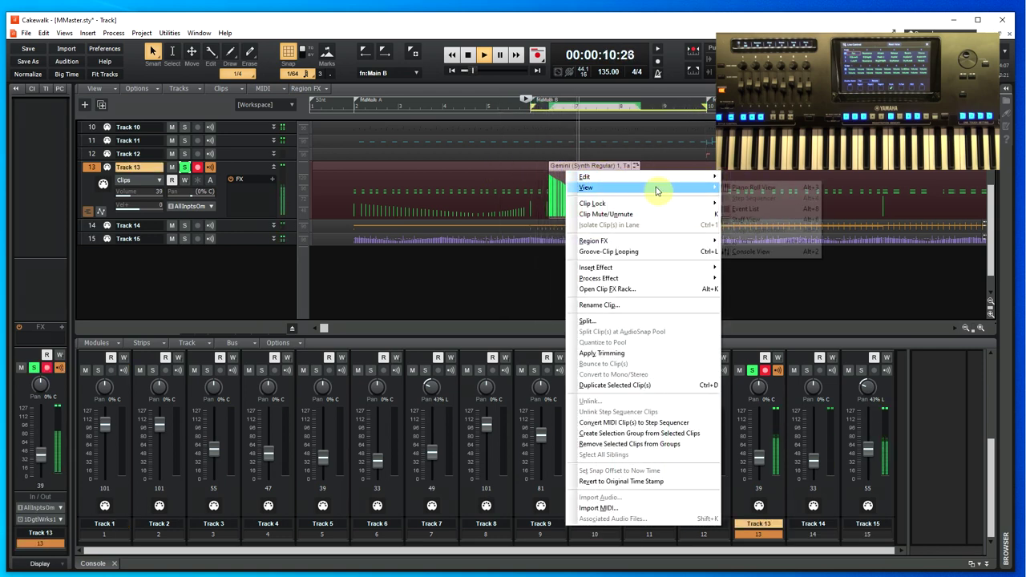
{"action": "left_click", "coordinate": [738, 190]}
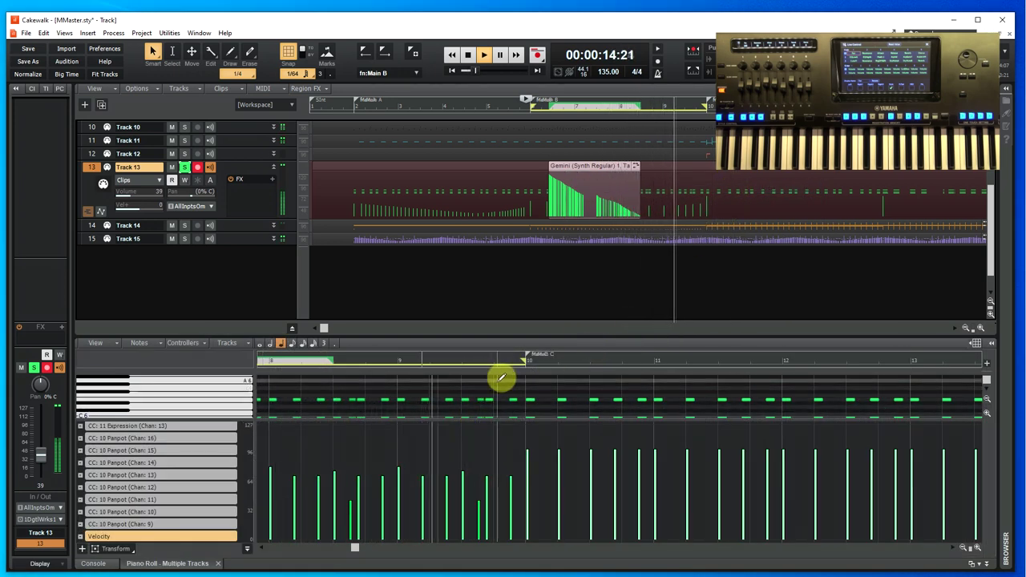
Enlarge the Piano Roll pane and examine the CC: 10 Panpot (Chan: 13) lane, zoomed in on its recorded events.
{"action": "mouse_move", "coordinate": [502, 336]}
{"action": "left_mouse_down"}
{"action": "mouse_move", "coordinate": [582, 152]}
{"action": "mouse_move", "coordinate": [579, 133]}
{"action": "mouse_move", "coordinate": [571, 174]}
{"action": "mouse_move", "coordinate": [565, 164]}
{"action": "left_mouse_up"}
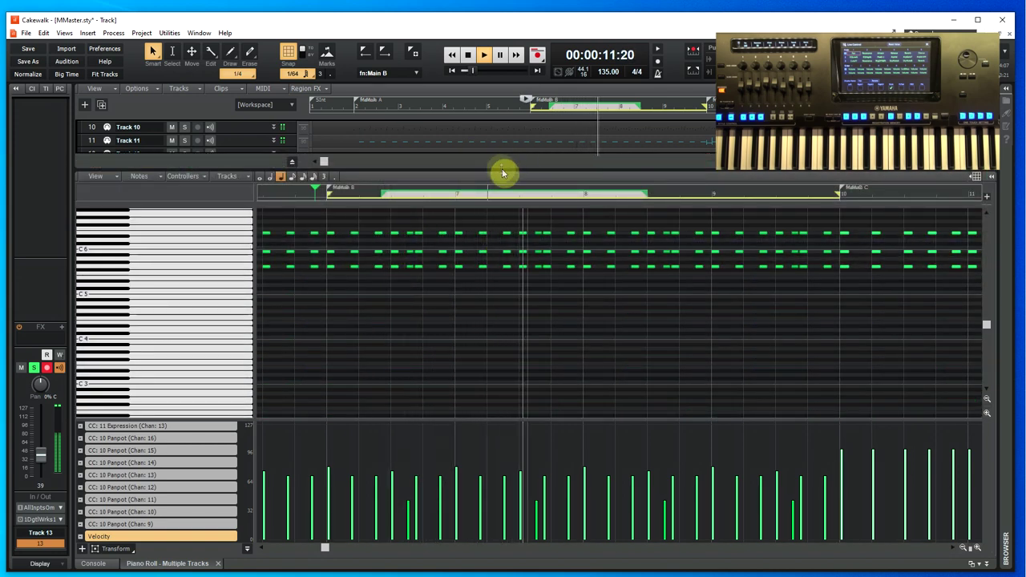
{"action": "left_click_drag", "start_coordinate": [500, 174], "coordinate": [488, 211]}
{"action": "scroll", "coordinate": [465, 177], "scroll_direction": "down", "scroll_amount": 3}
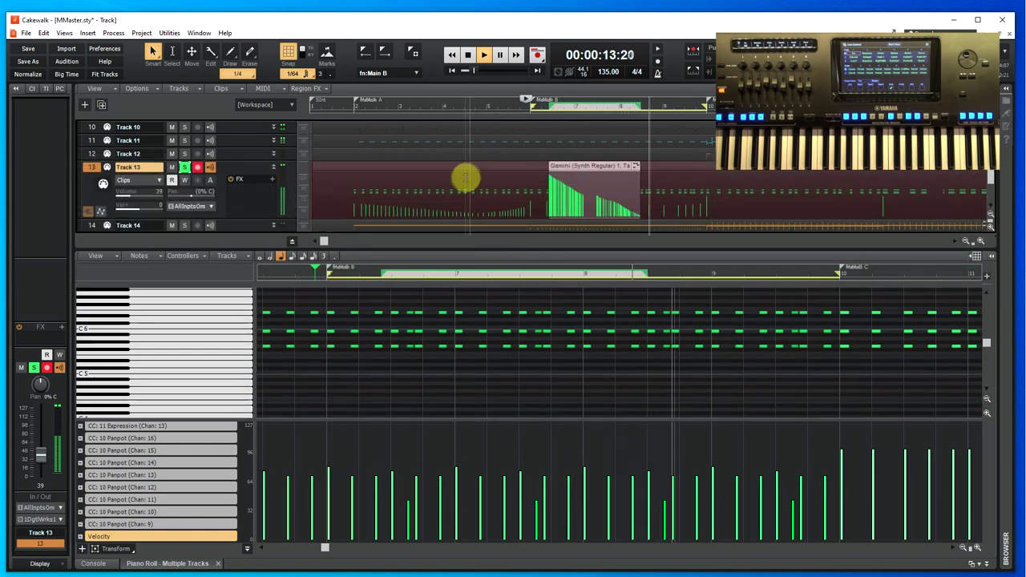
{"action": "scroll", "coordinate": [464, 181], "scroll_direction": "up", "scroll_amount": 3}
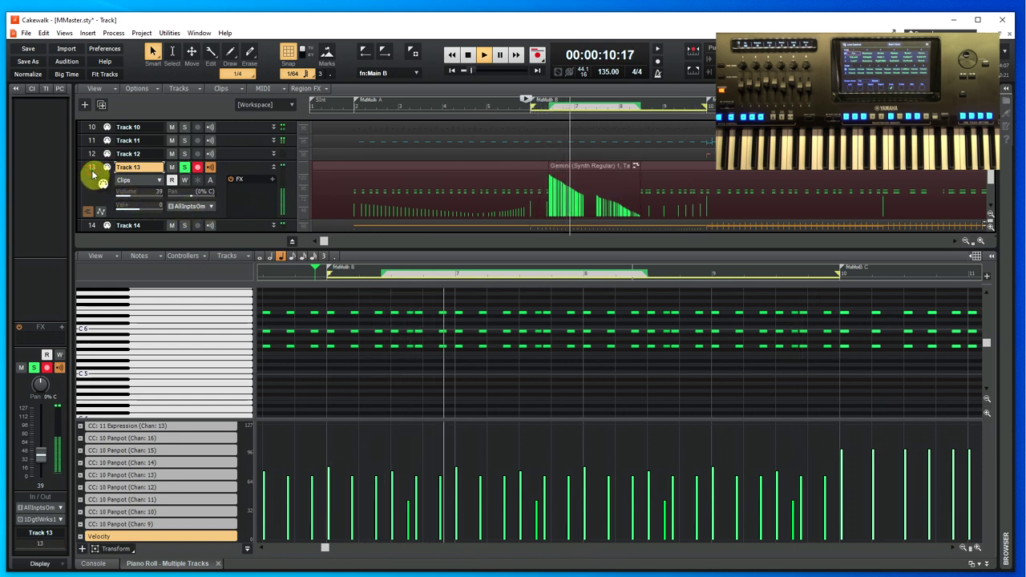
{"action": "left_click", "coordinate": [159, 478]}
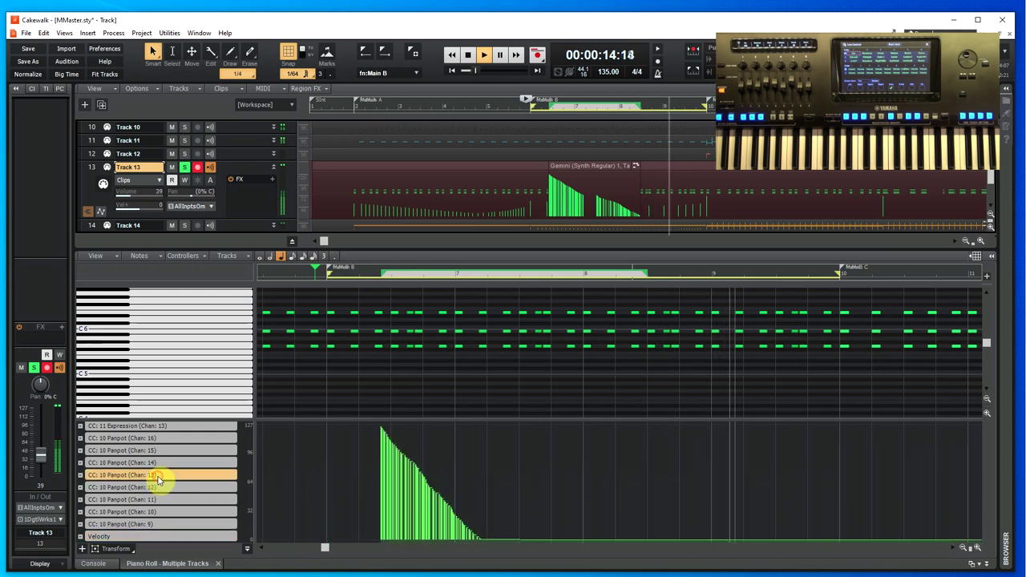
{"action": "left_click", "coordinate": [978, 548]}
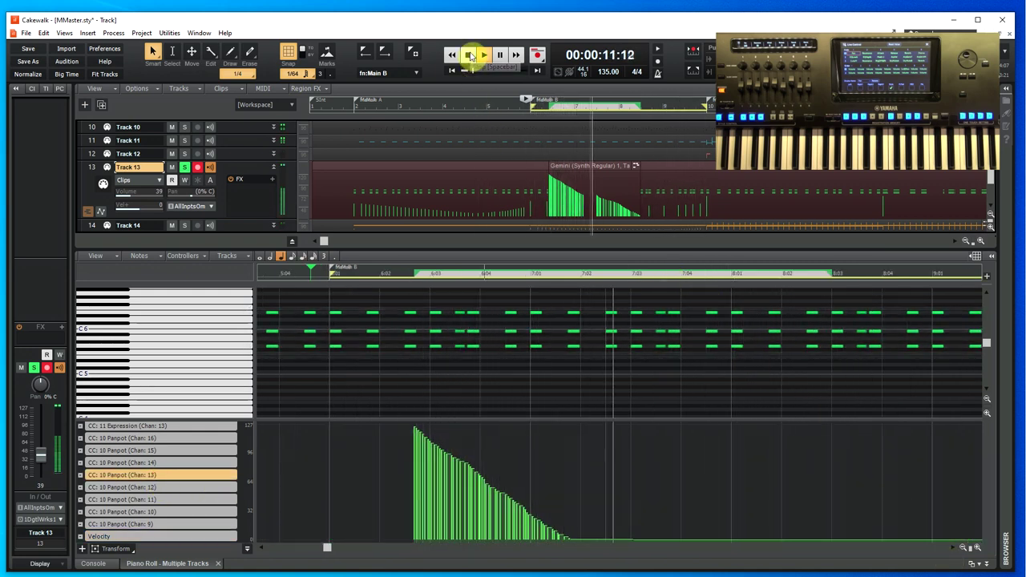
Draw a pan event of 127 at the start of the Main B section in the CC: 10 Panpot (Chan: 13) lane and play the loop.
{"action": "left_click", "coordinate": [470, 56]}
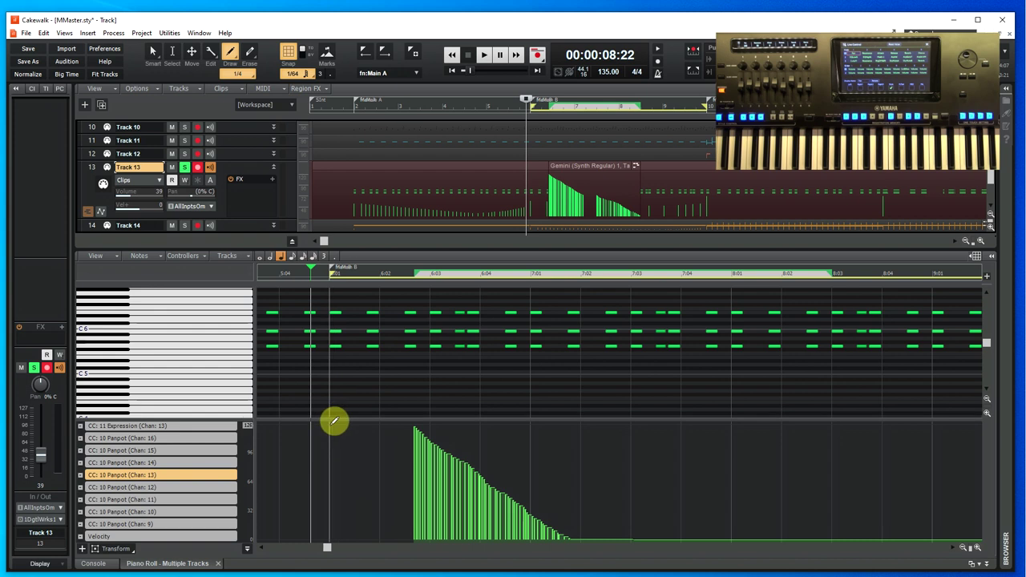
{"action": "left_click_drag", "start_coordinate": [335, 425], "coordinate": [407, 473]}
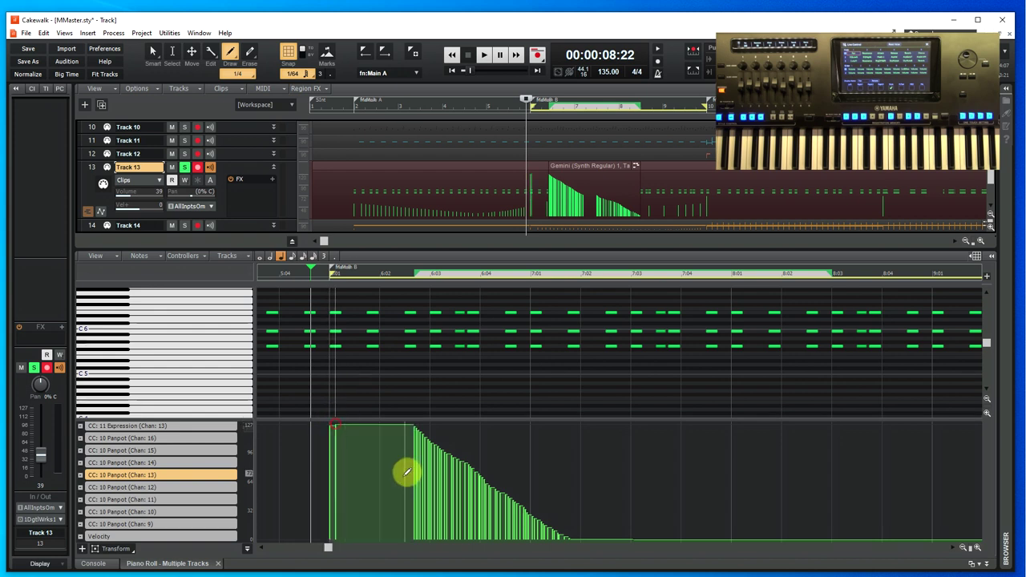
{"action": "left_click", "coordinate": [485, 56]}
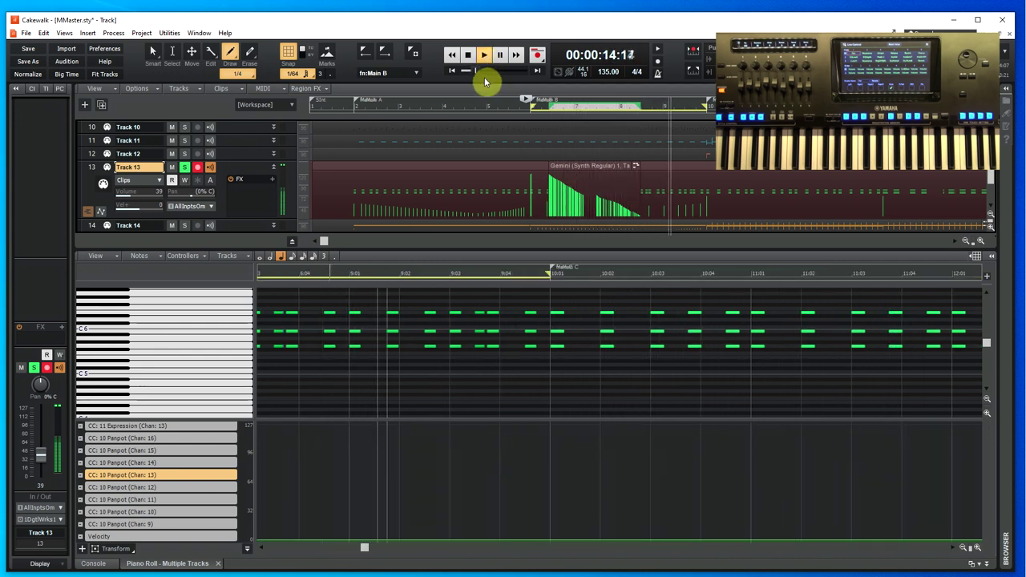
{"action": "left_click", "coordinate": [518, 203]}
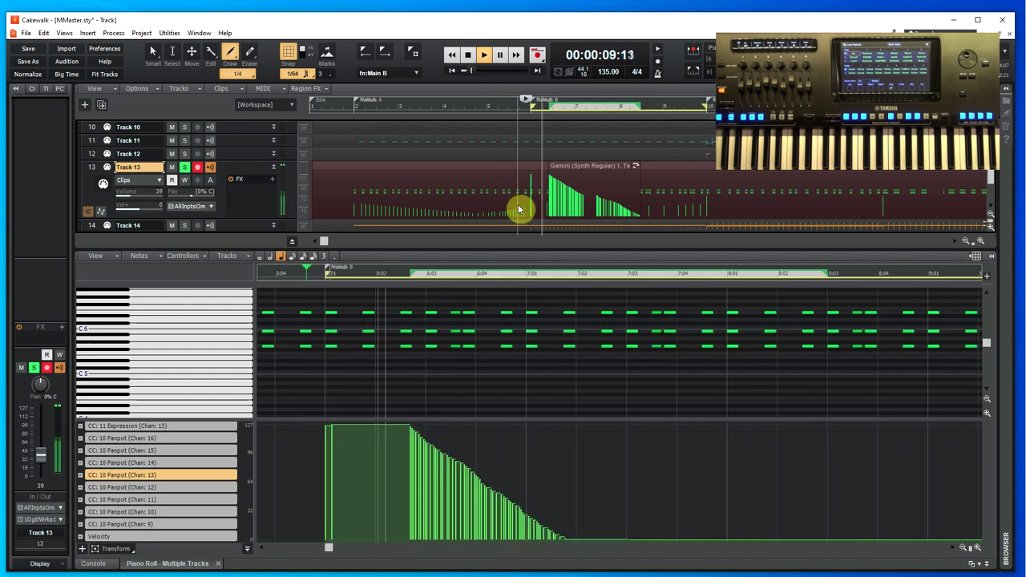
{"action": "left_click", "coordinate": [963, 548]}
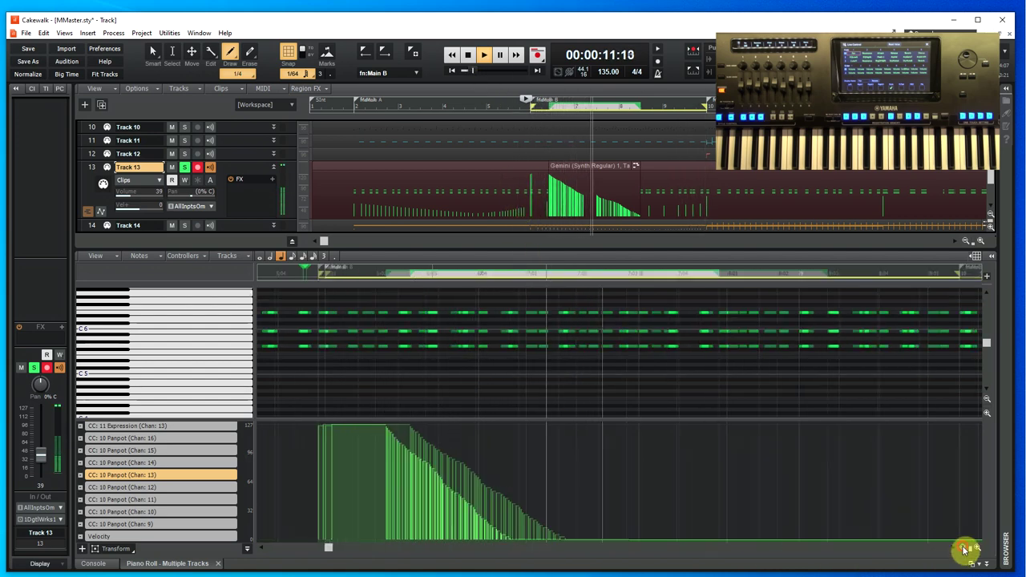
{"action": "left_click", "coordinate": [963, 549]}
{"action": "left_click", "coordinate": [963, 548]}
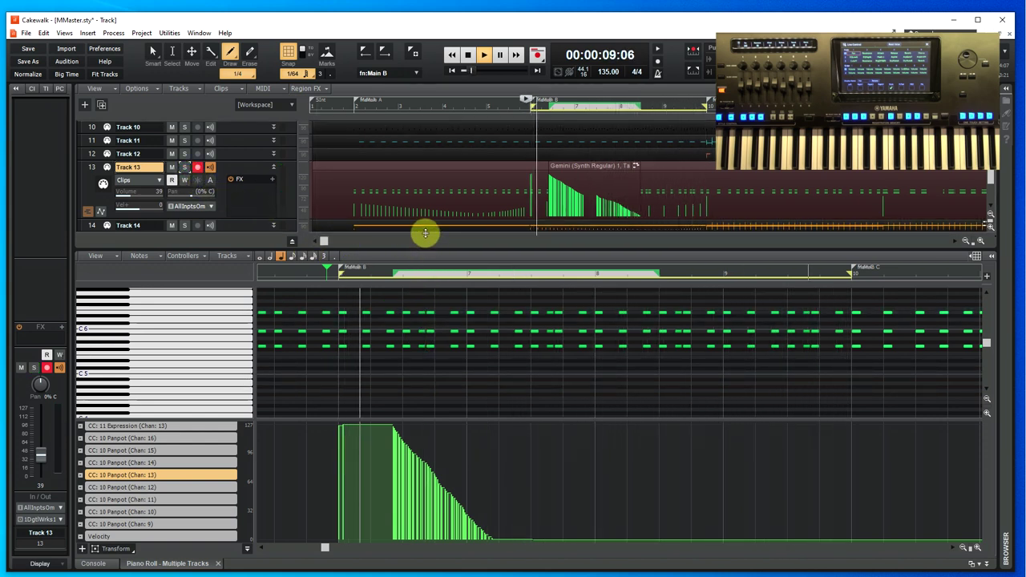
Expand Track 15, solo it, switch input echo from Track 13 to Track 15 and play the loop.
{"action": "left_click_drag", "start_coordinate": [434, 270], "coordinate": [436, 410]}
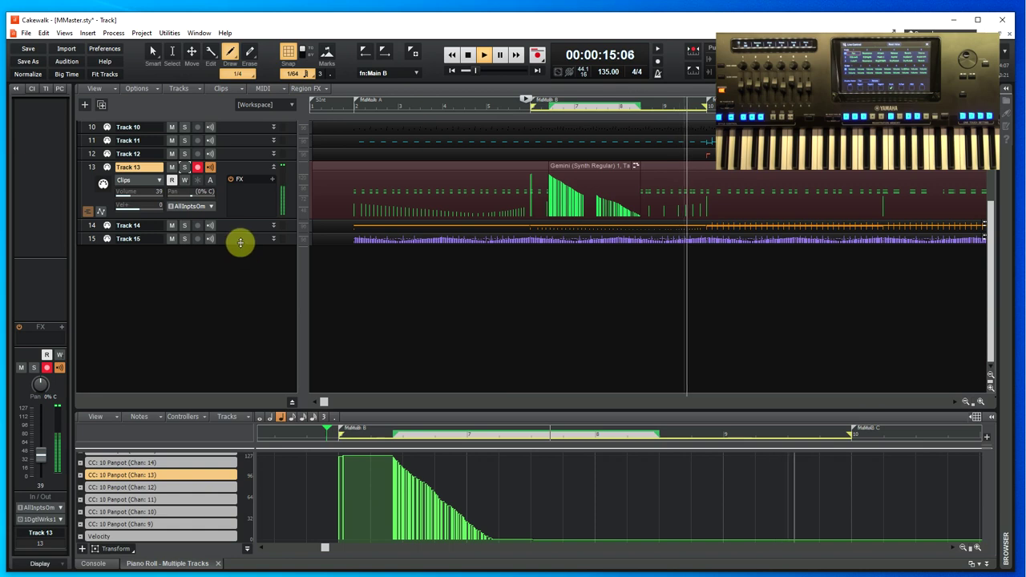
{"action": "left_click_drag", "start_coordinate": [241, 240], "coordinate": [243, 313]}
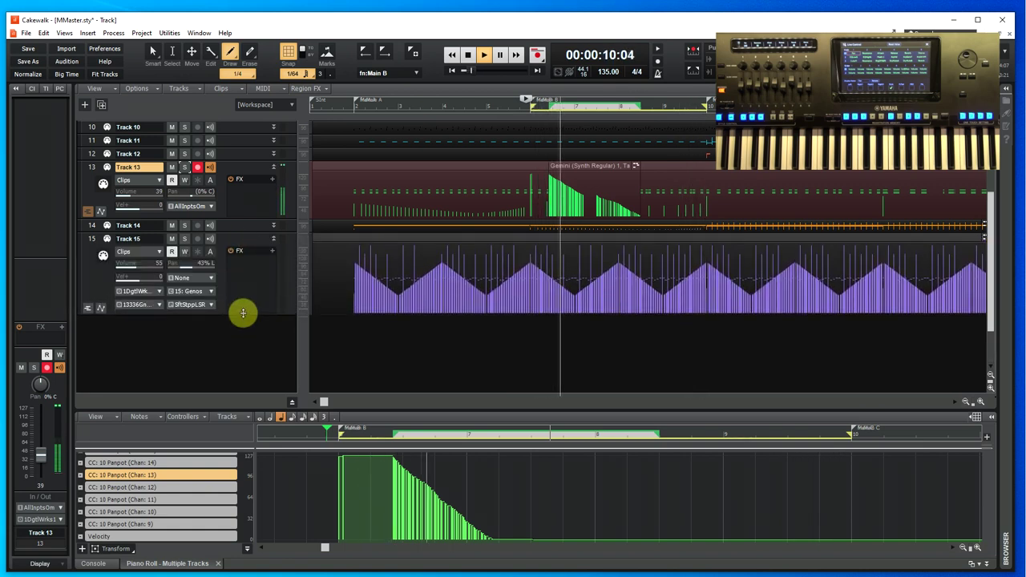
{"action": "left_click", "coordinate": [185, 239]}
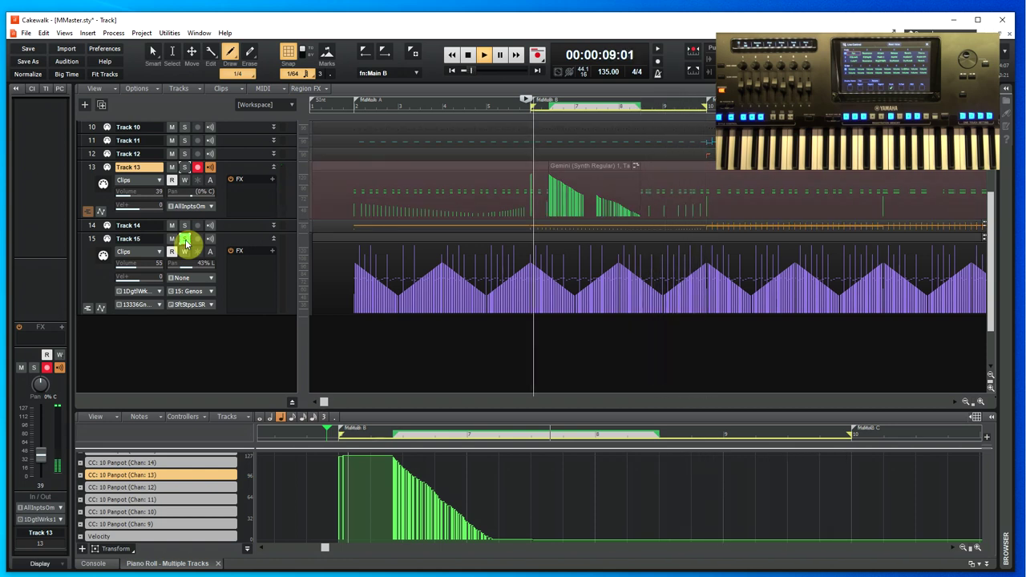
{"action": "left_click", "coordinate": [211, 239]}
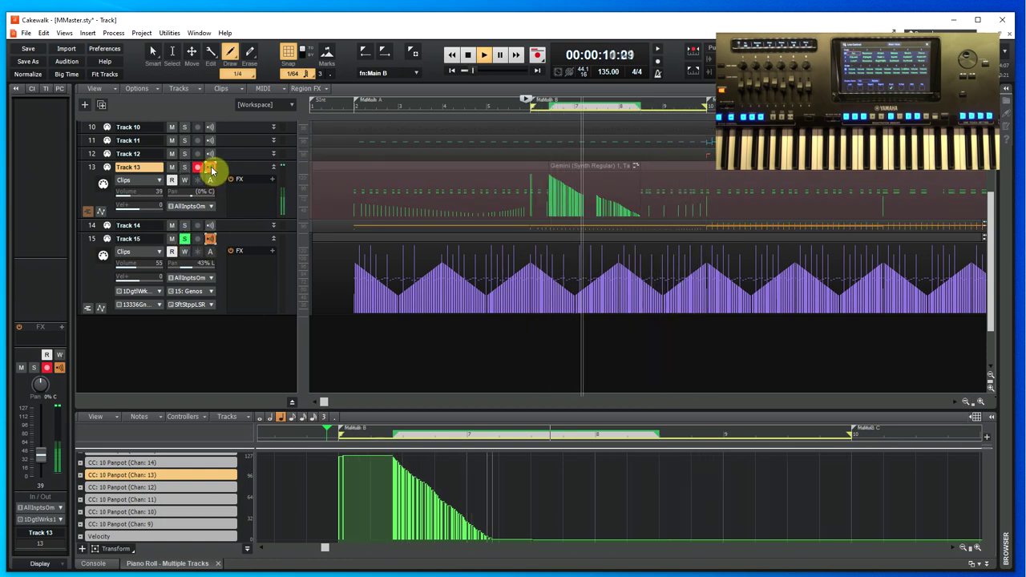
{"action": "left_click", "coordinate": [469, 54]}
{"action": "left_click", "coordinate": [91, 242]}
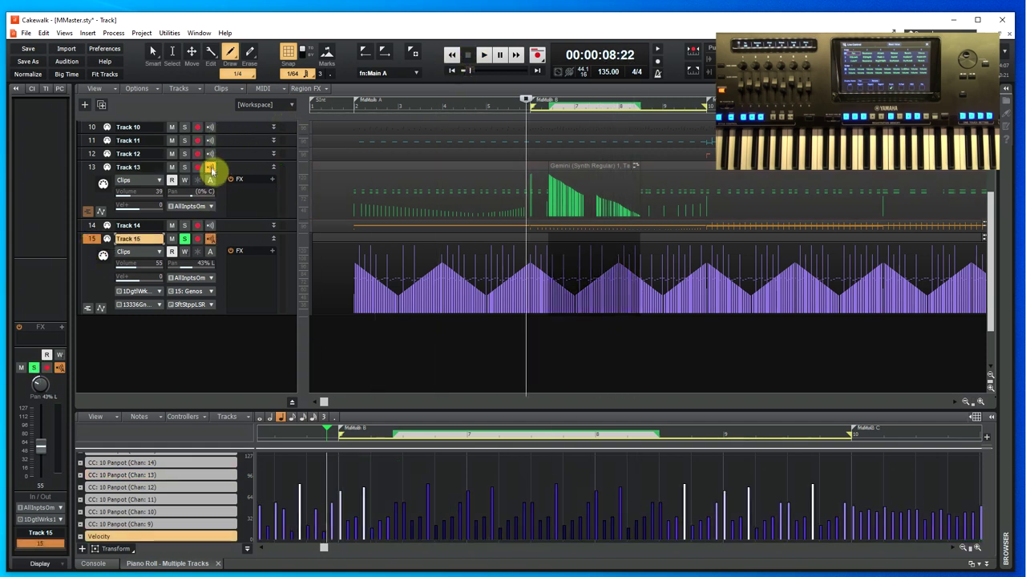
{"action": "left_click", "coordinate": [486, 56]}
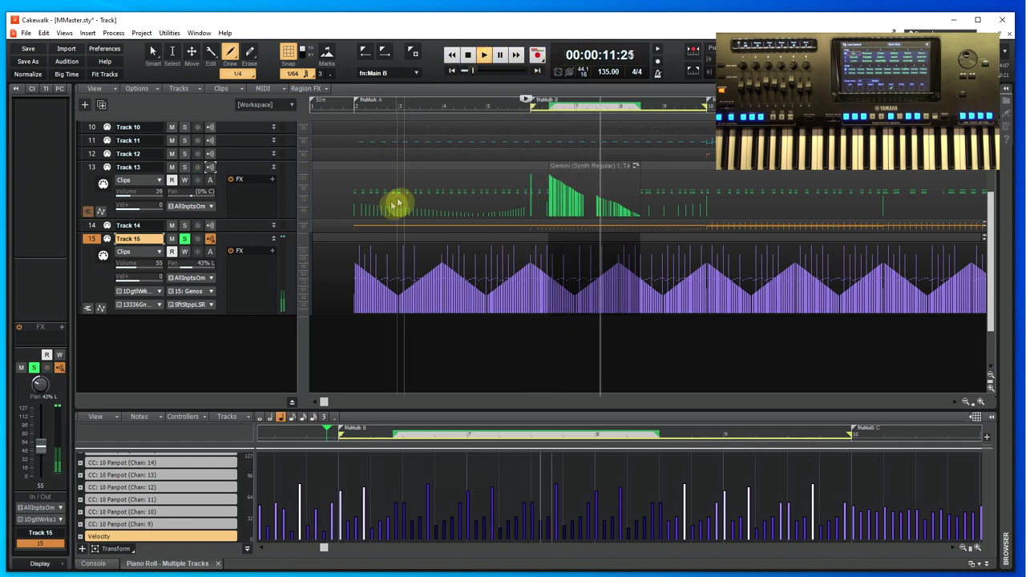
Widen the track headers, unsolo Track 15 and stop playback.
{"action": "left_click_drag", "start_coordinate": [297, 290], "coordinate": [343, 292]}
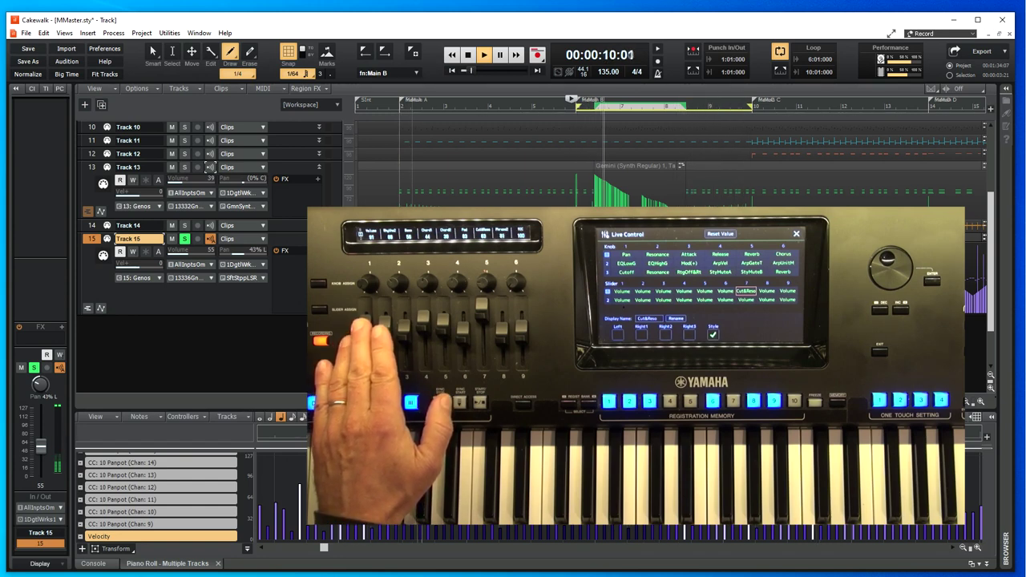
{"action": "left_click", "coordinate": [185, 239]}
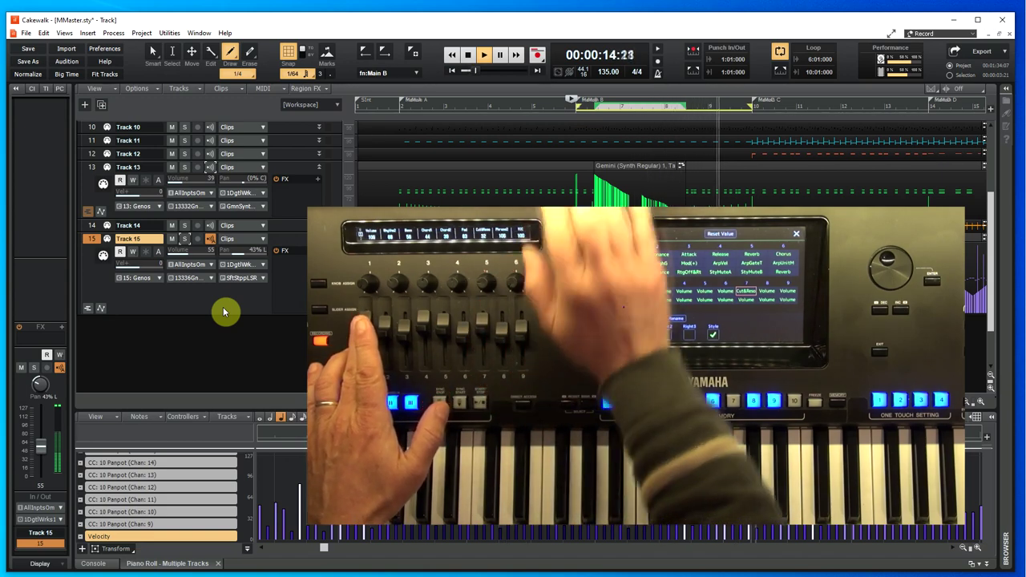
{"action": "key", "text": "space"}
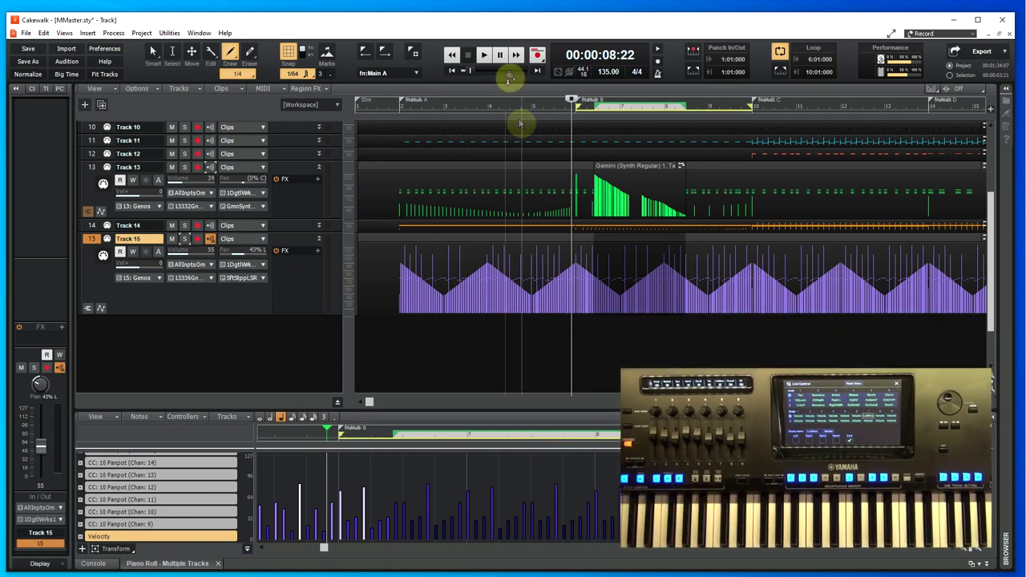
Check the recording mode options, arm Track 15 and record live keyboard controller movements over the Main B loop.
{"action": "right_click", "coordinate": [542, 61]}
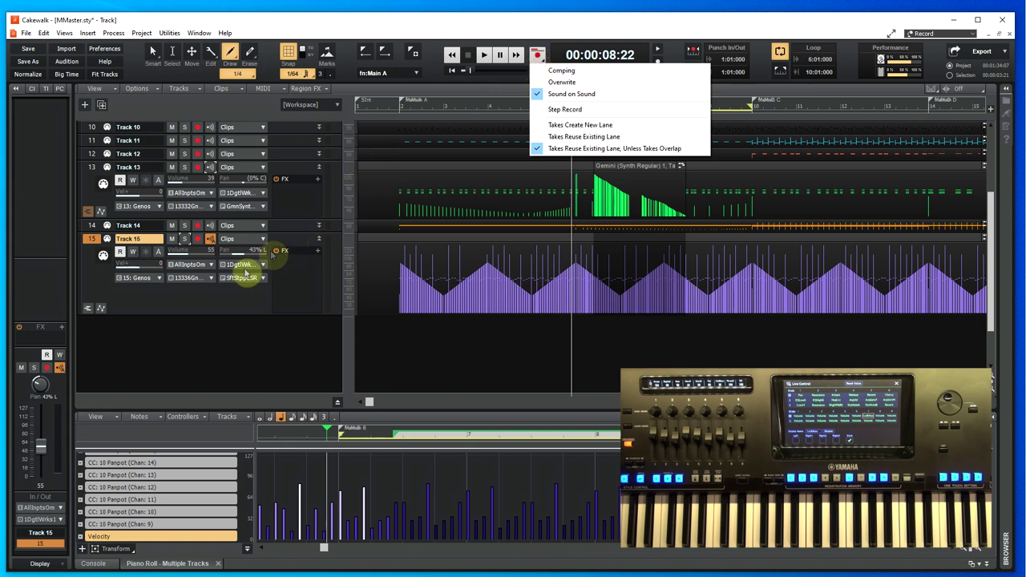
{"action": "left_click", "coordinate": [221, 303]}
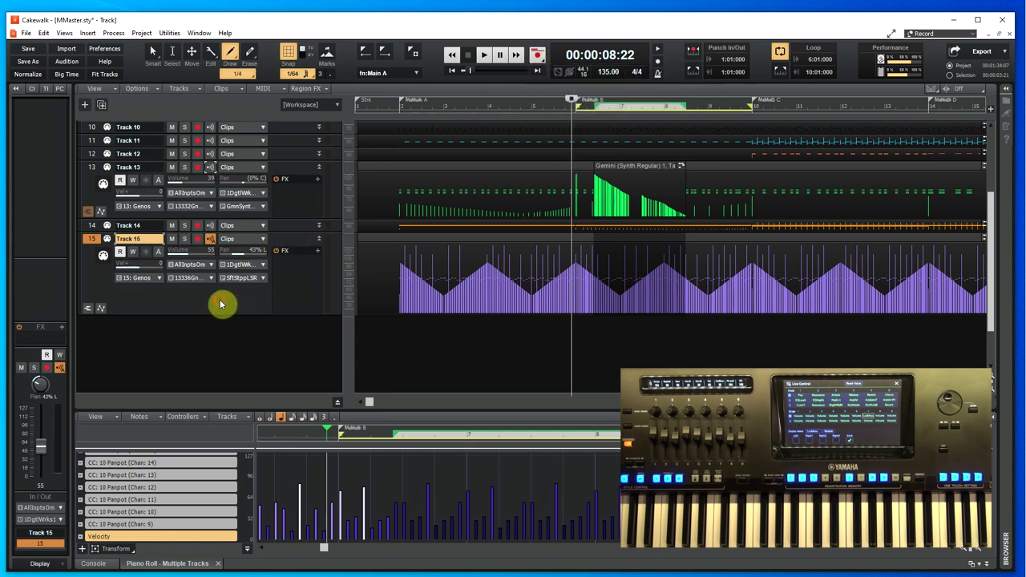
{"action": "left_click", "coordinate": [197, 241]}
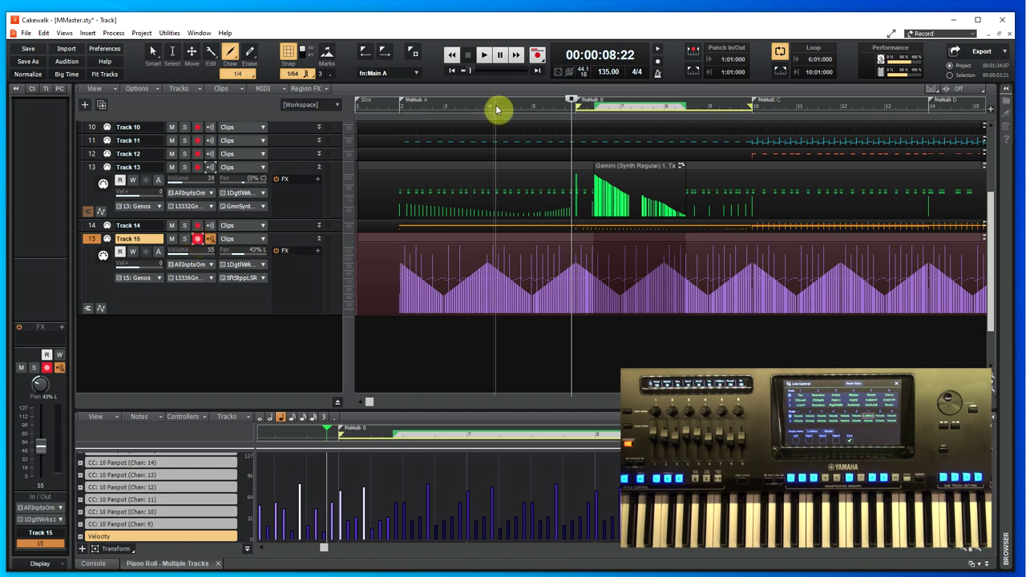
{"action": "left_click", "coordinate": [537, 57]}
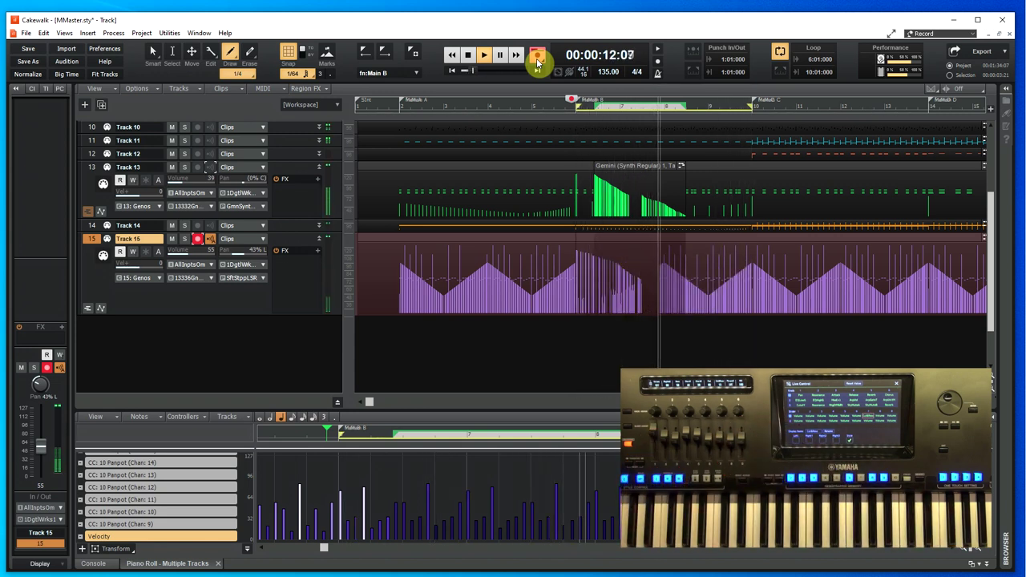
{"action": "left_click", "coordinate": [466, 55]}
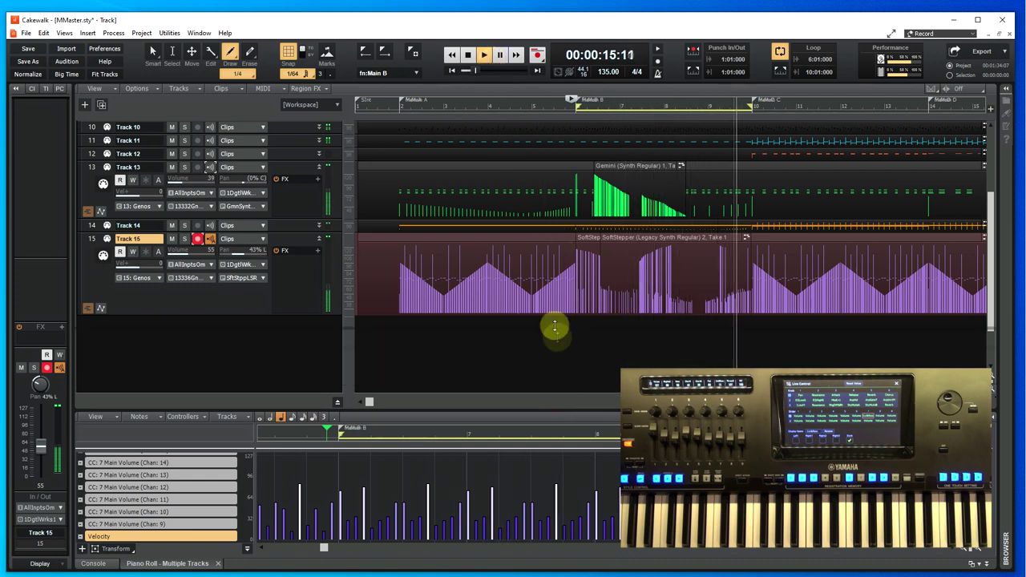
Play back the recorded Track 15 takes with the Piano Roll pane enlarged, and stop.
{"action": "left_click_drag", "start_coordinate": [557, 335], "coordinate": [554, 313]}
{"action": "scroll", "coordinate": [657, 222], "scroll_direction": "down", "scroll_amount": 3}
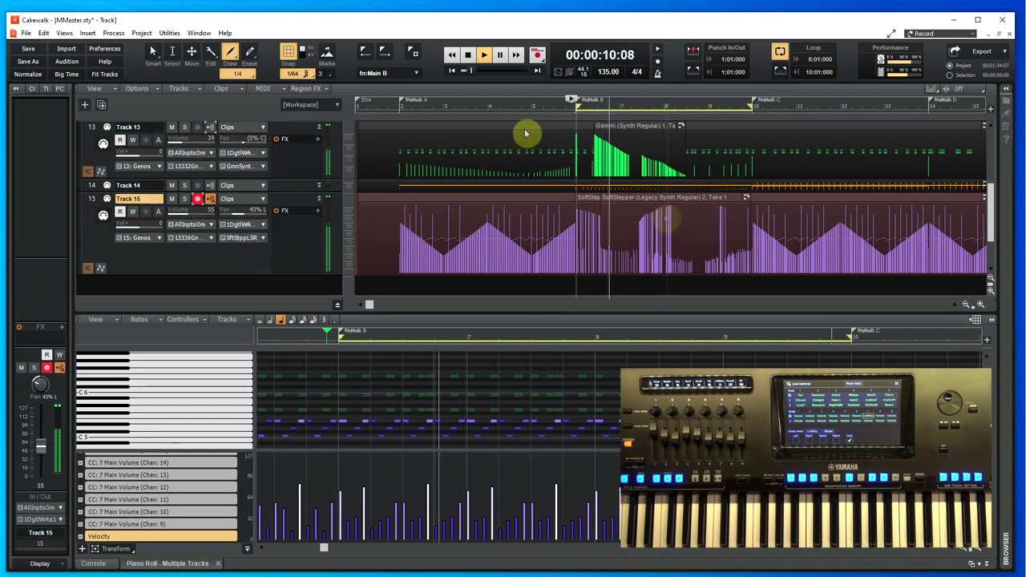
{"action": "left_click", "coordinate": [468, 54]}
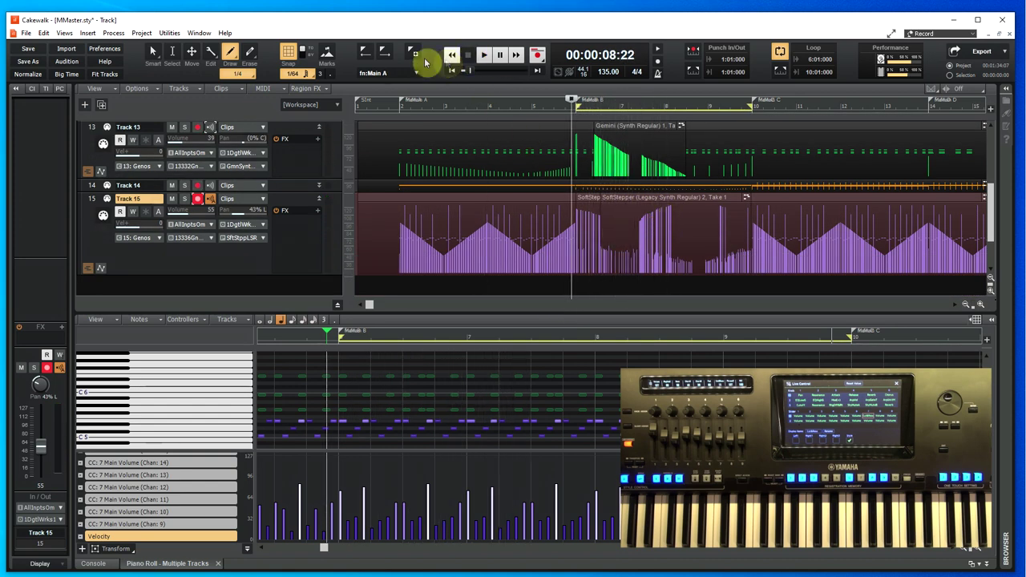
Erase the recorded SoftStepper take clips over the Main B section of Track 15.
{"action": "left_click", "coordinate": [252, 54]}
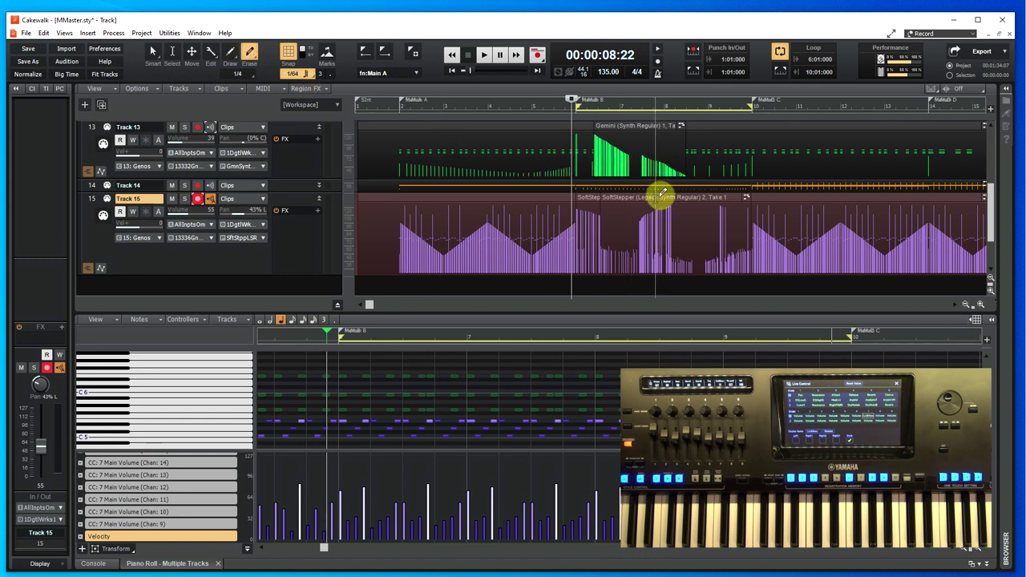
{"action": "left_click_drag", "start_coordinate": [659, 195], "coordinate": [655, 199]}
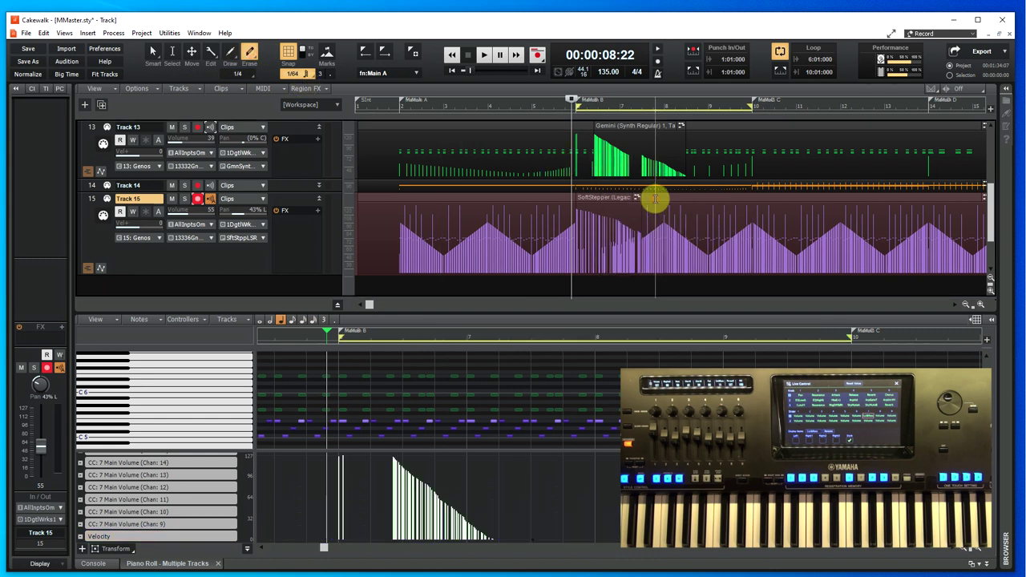
{"action": "left_click", "coordinate": [594, 197]}
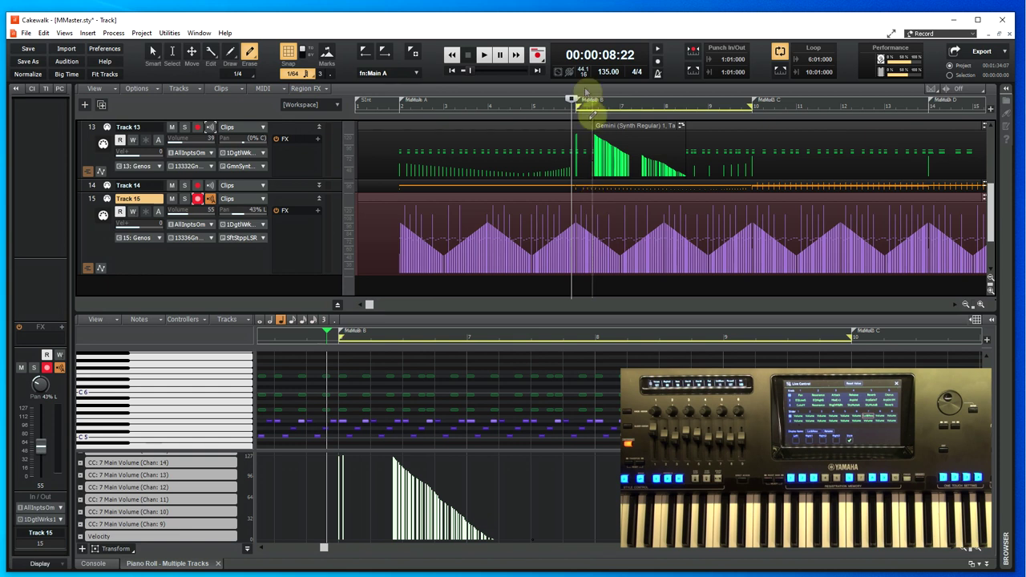
Record a fresh take of keyboard controller movements on Track 15 over the Main B loop and play it back.
{"action": "left_click", "coordinate": [485, 60]}
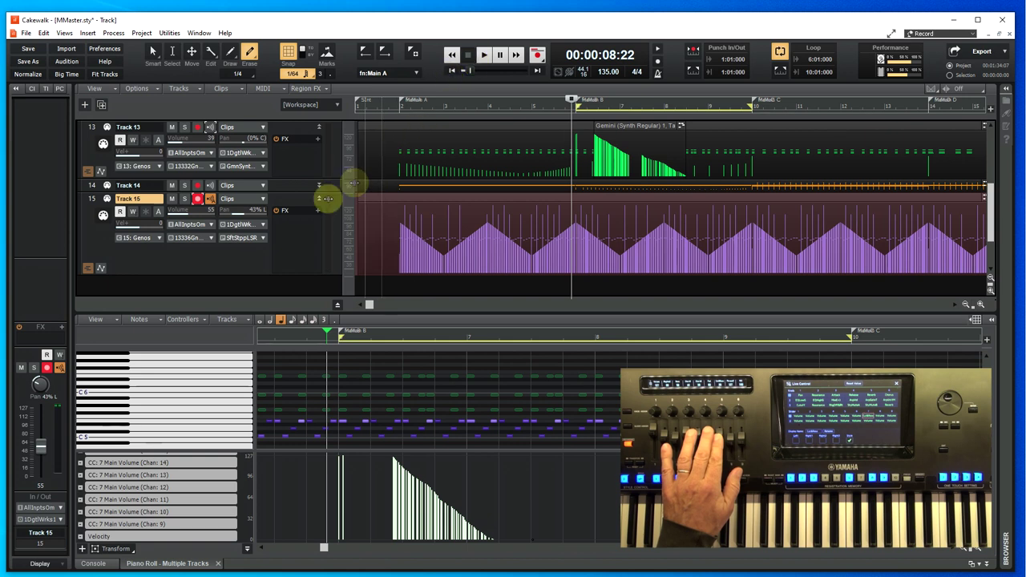
{"action": "left_click", "coordinate": [194, 202]}
{"action": "left_click", "coordinate": [538, 56]}
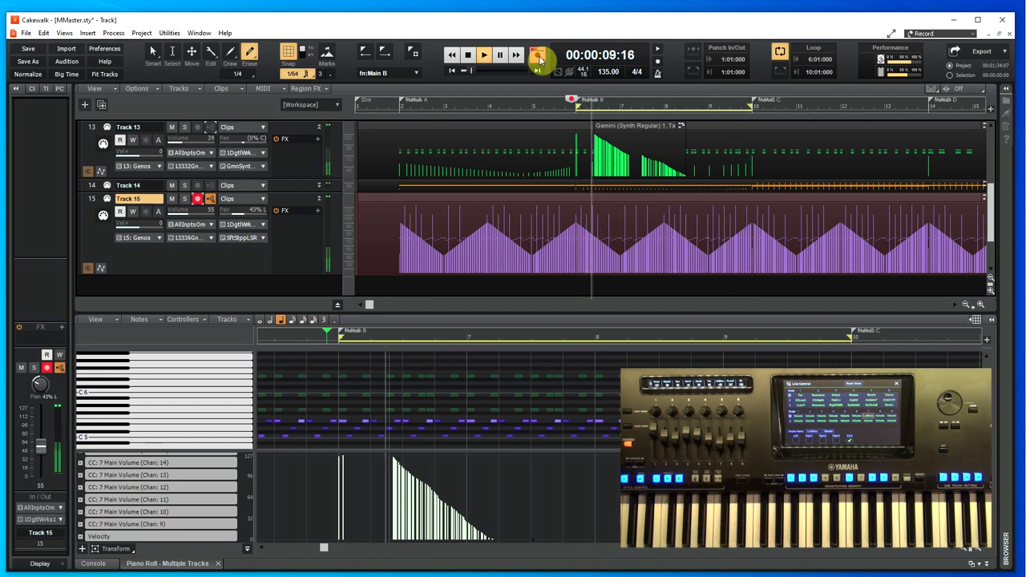
{"action": "left_click", "coordinate": [536, 55]}
{"action": "left_click", "coordinate": [485, 55]}
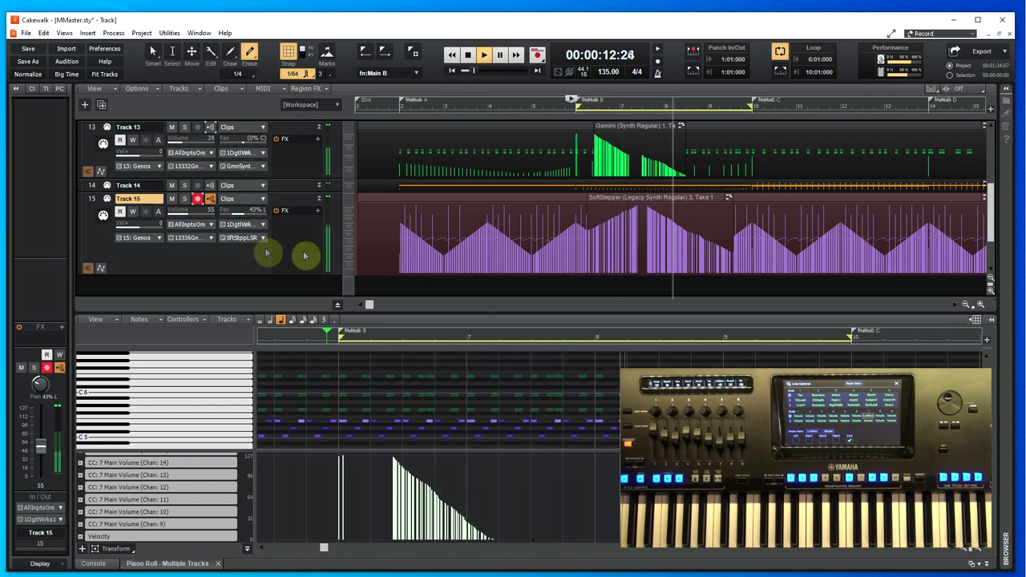
{"action": "left_click", "coordinate": [185, 202]}
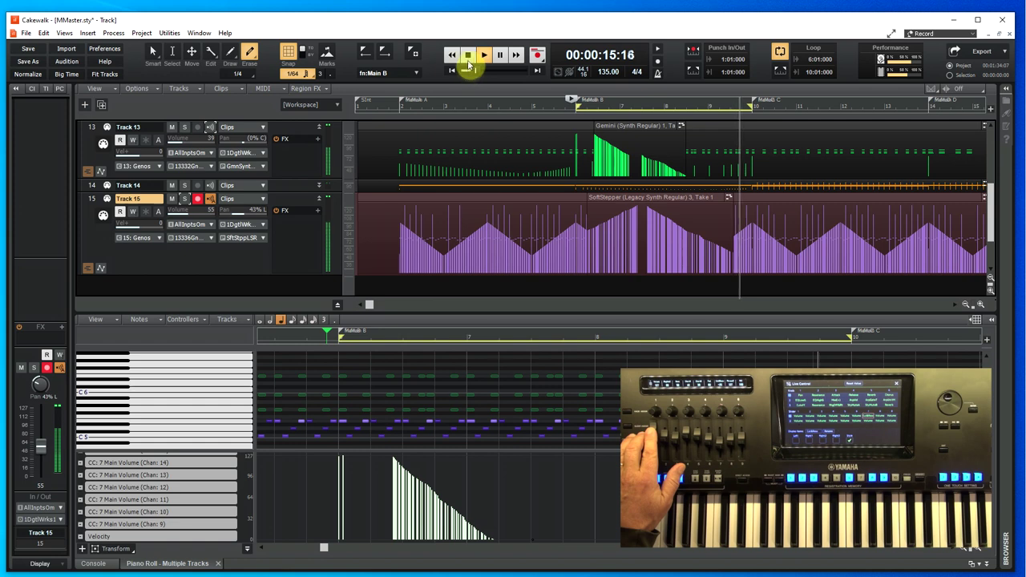
{"action": "left_click", "coordinate": [471, 56]}
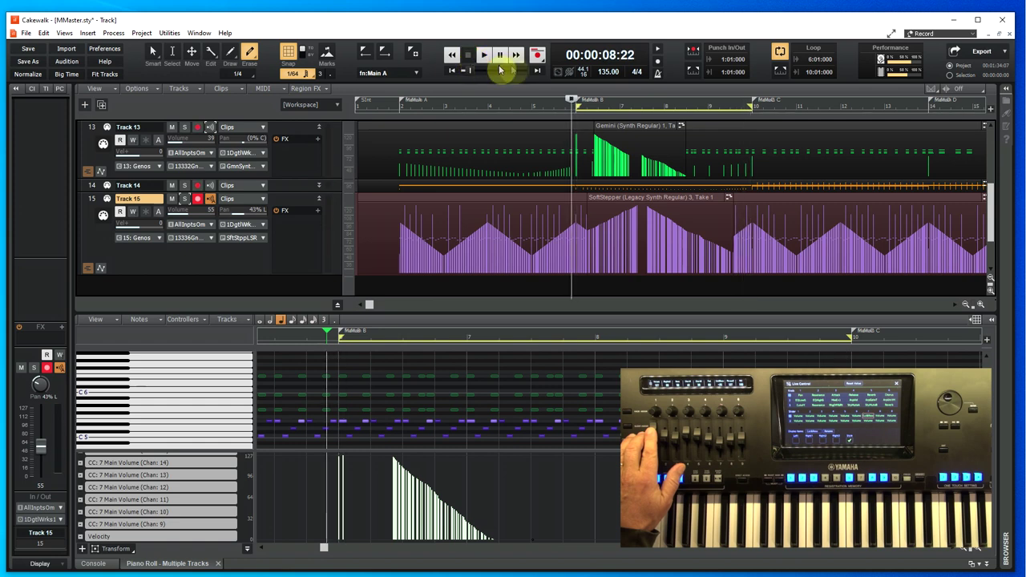
Record an additional layer of controller movements over the existing Track 15 take and start playback.
{"action": "left_click", "coordinate": [540, 60]}
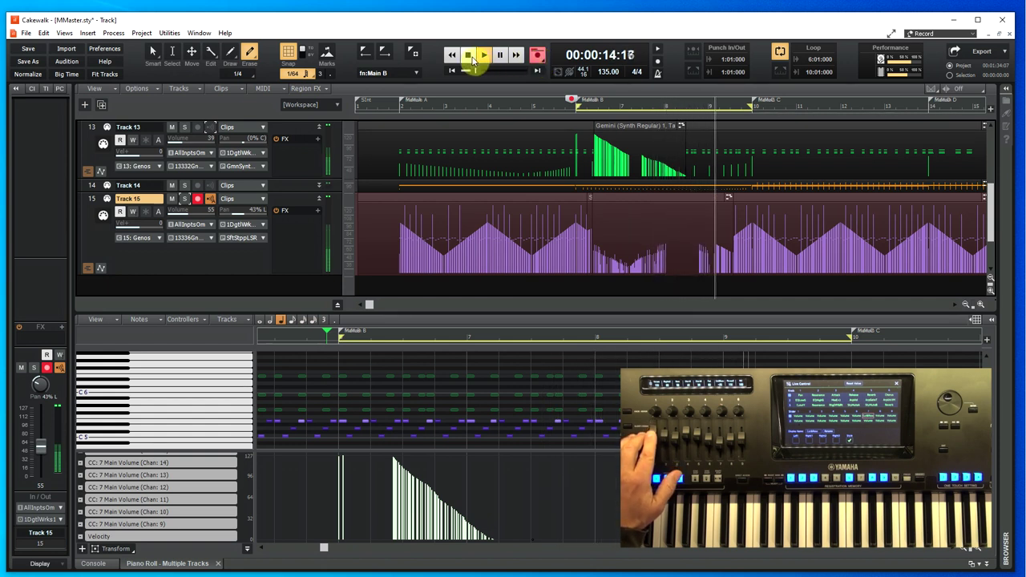
{"action": "left_click", "coordinate": [471, 58]}
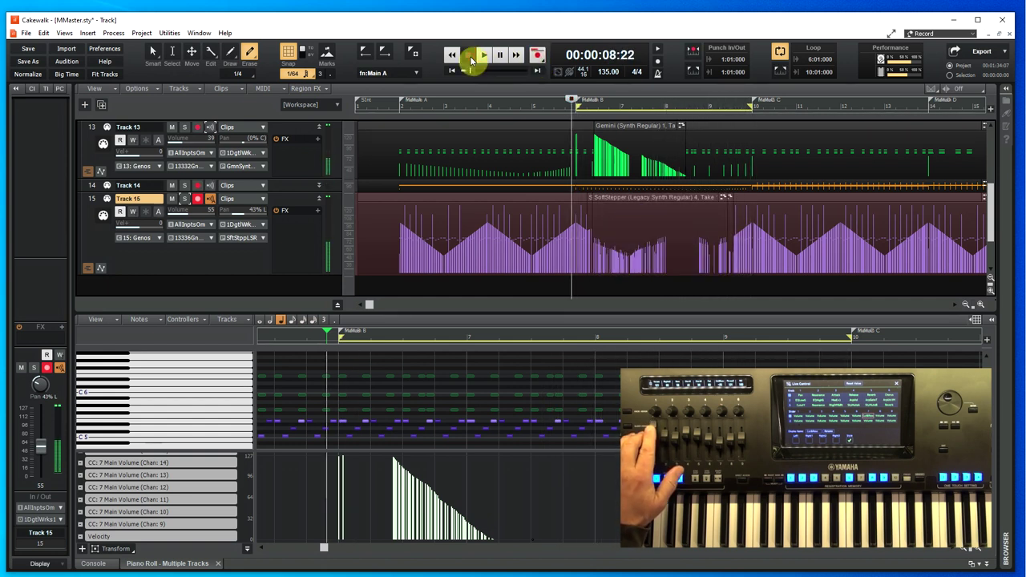
{"action": "left_click", "coordinate": [483, 56]}
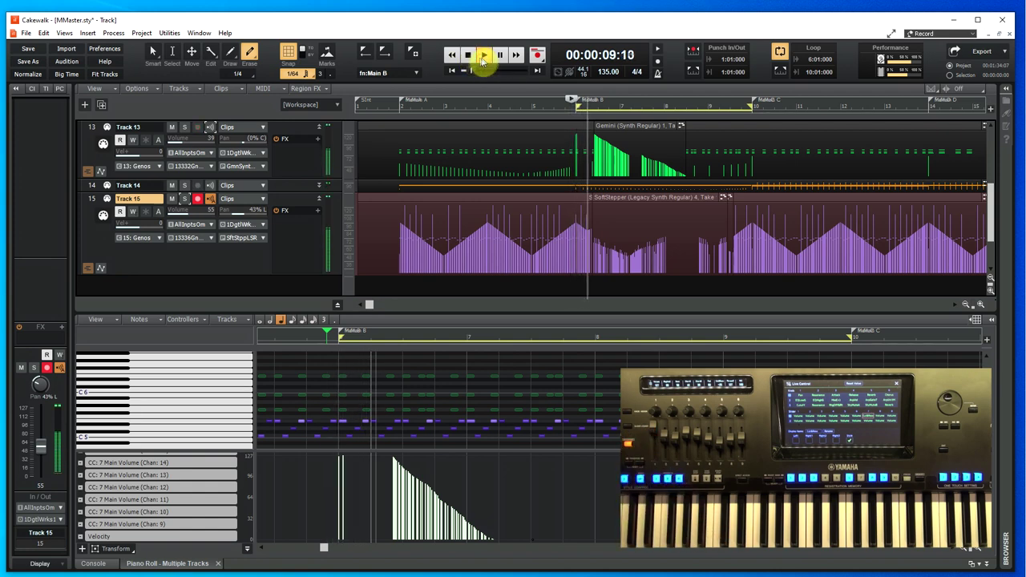
Display Track 15's CC 7 Main Volume (Chan: 15) data in an enlarged controller pane and solo the track.
{"action": "left_click", "coordinate": [92, 199]}
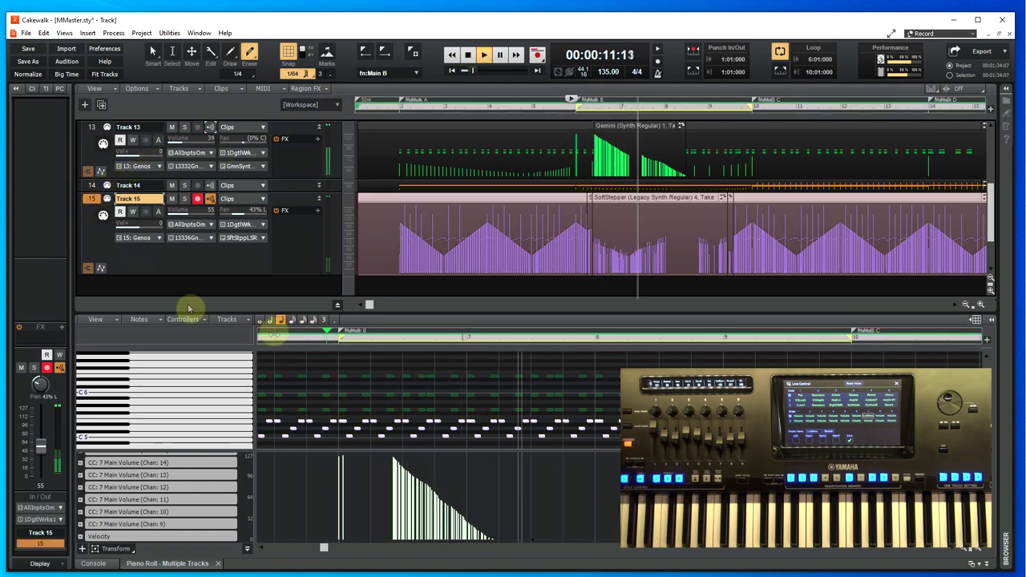
{"action": "left_click_drag", "start_coordinate": [431, 451], "coordinate": [398, 374]}
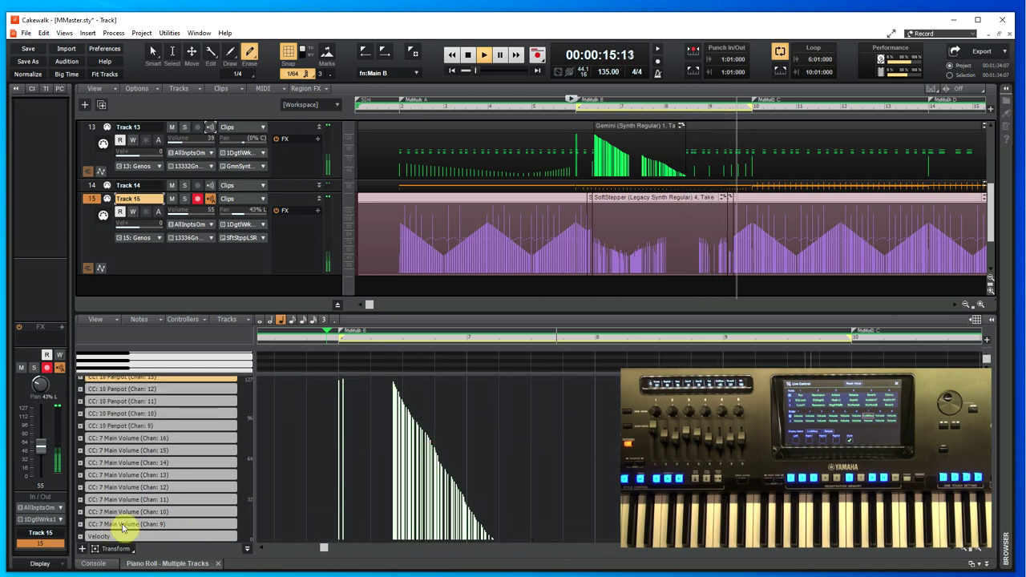
{"action": "left_click", "coordinate": [131, 453]}
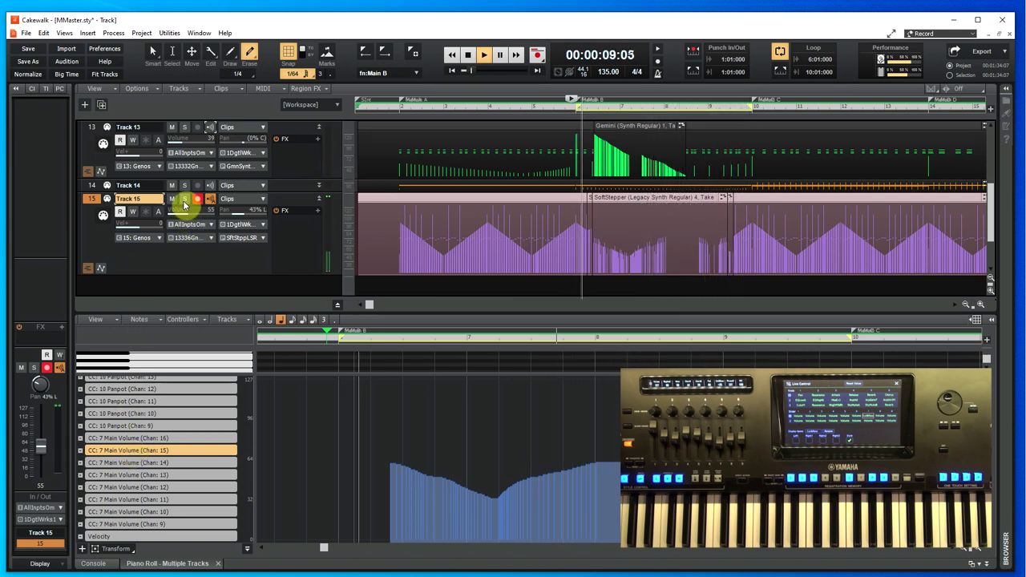
{"action": "left_click", "coordinate": [184, 201]}
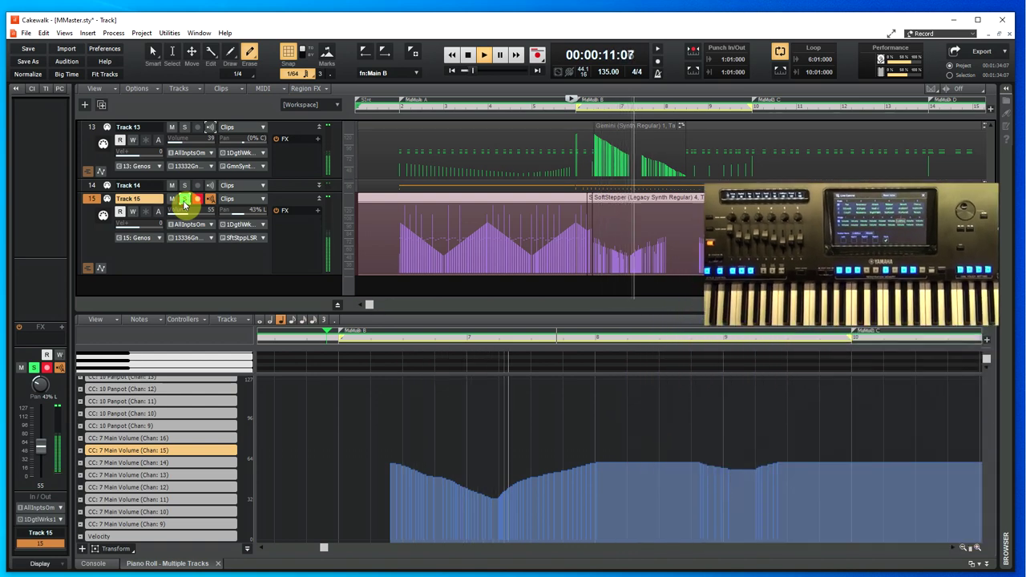
Activate the Draw tool and display Track 15's CC 71 Harmonic Content (Chan: 15) data in the controller pane.
{"action": "left_click", "coordinate": [215, 56]}
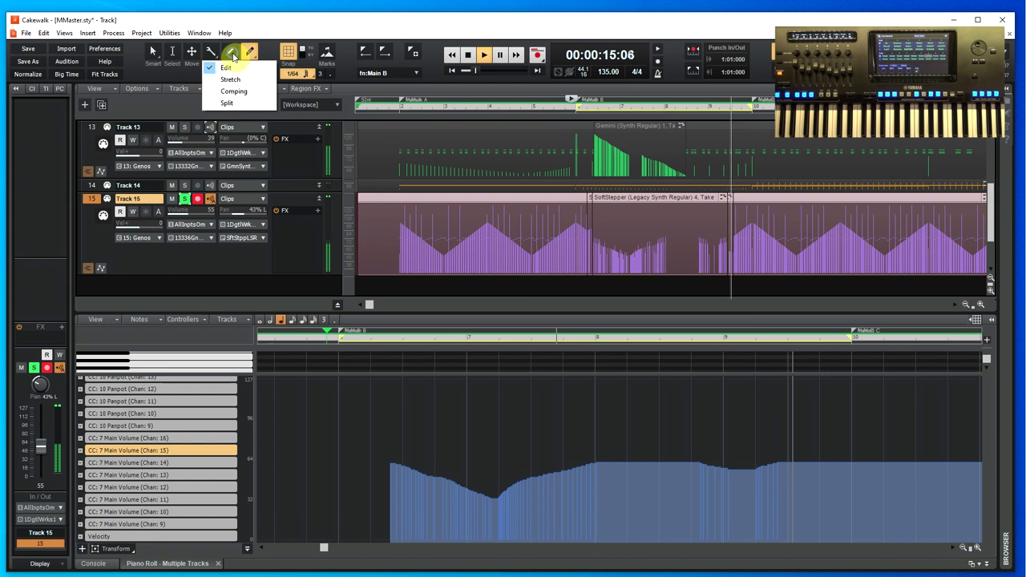
{"action": "left_click", "coordinate": [231, 53]}
{"action": "left_click", "coordinate": [241, 92]}
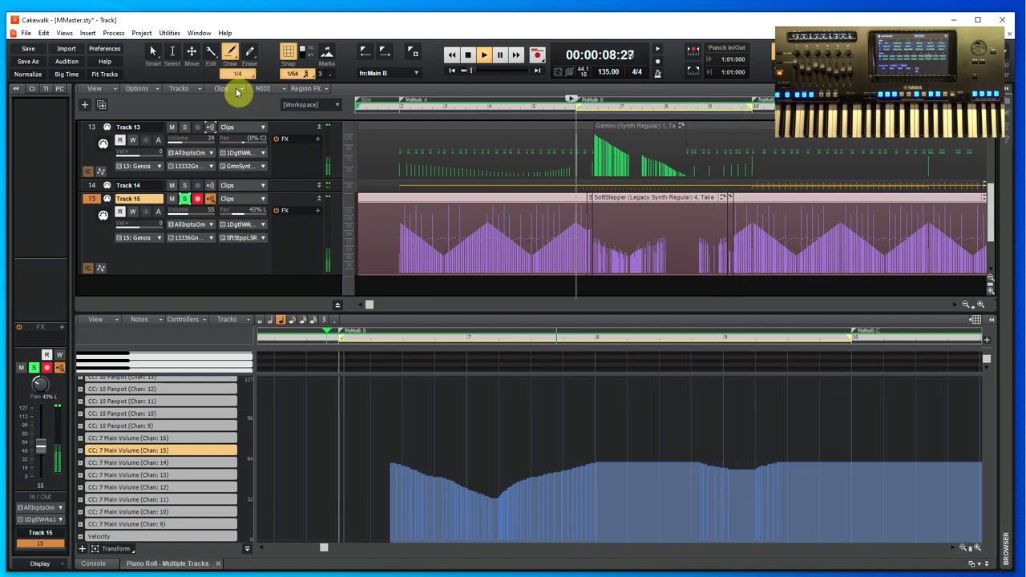
{"action": "scroll", "coordinate": [227, 457], "scroll_direction": "up", "scroll_amount": 2}
{"action": "scroll", "coordinate": [227, 458], "scroll_direction": "up", "scroll_amount": 5}
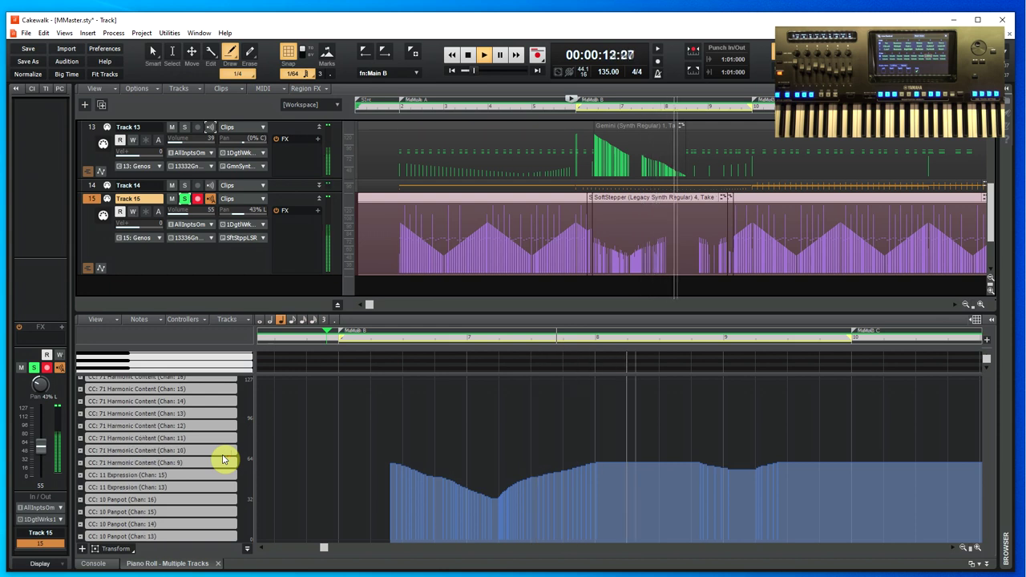
{"action": "scroll", "coordinate": [137, 419], "scroll_direction": "up", "scroll_amount": 1}
{"action": "left_click", "coordinate": [137, 414]}
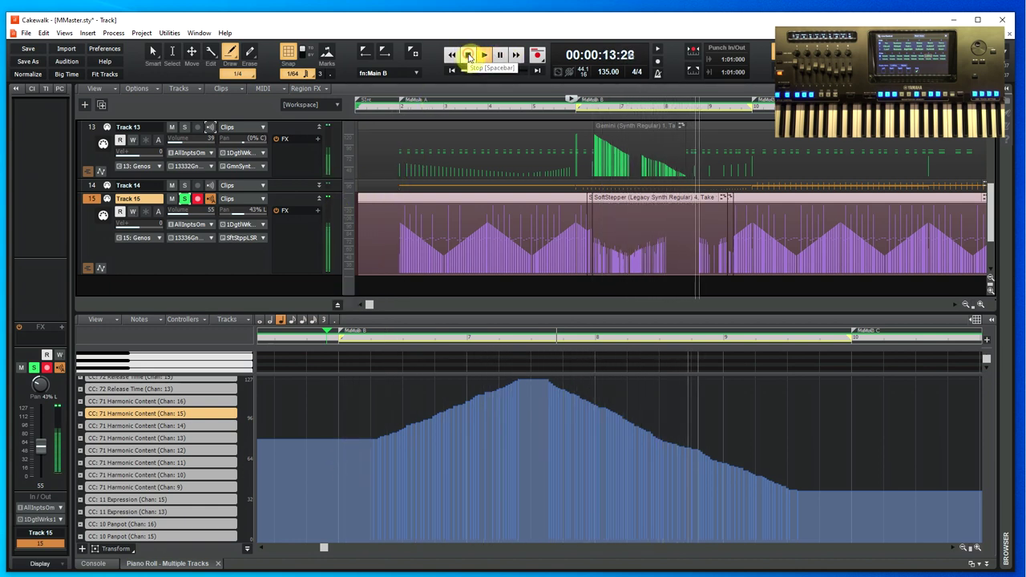
Stop playback and draw a short rising ramp of Harmonic Content events from the start of Main B up to the recorded curve.
{"action": "left_click", "coordinate": [469, 57]}
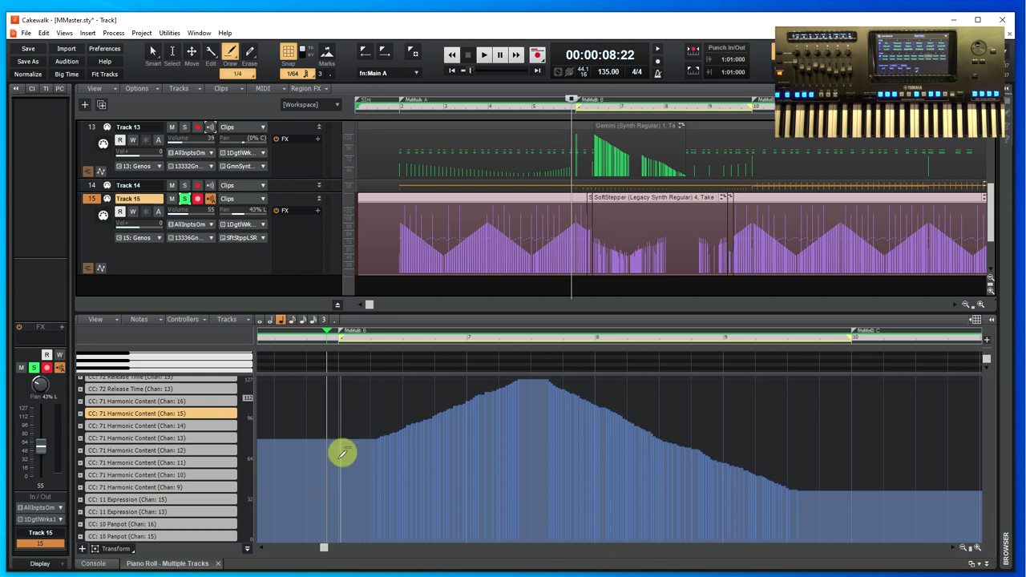
{"action": "left_click_drag", "start_coordinate": [374, 440], "coordinate": [379, 433]}
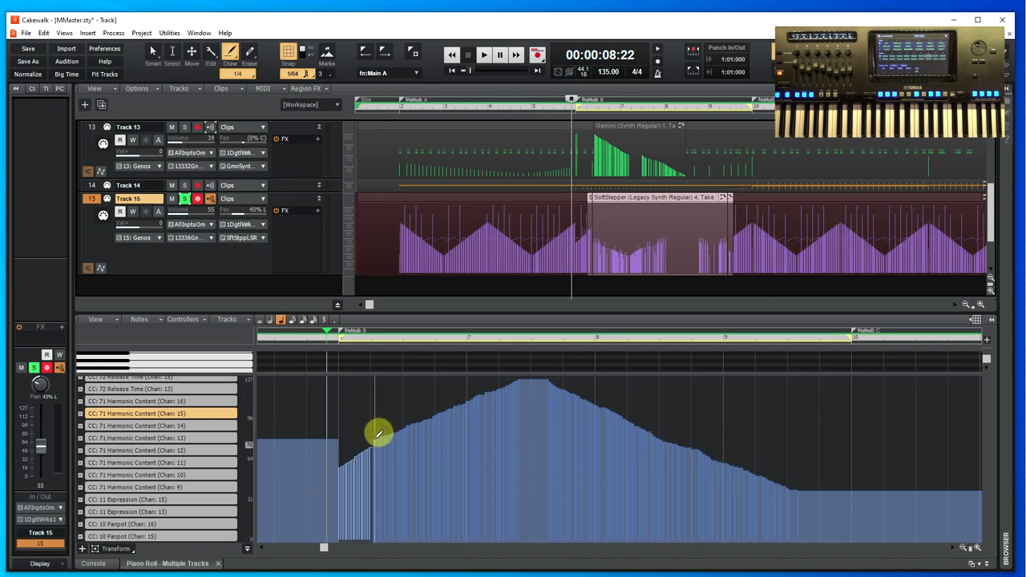
{"action": "left_click", "coordinate": [394, 367]}
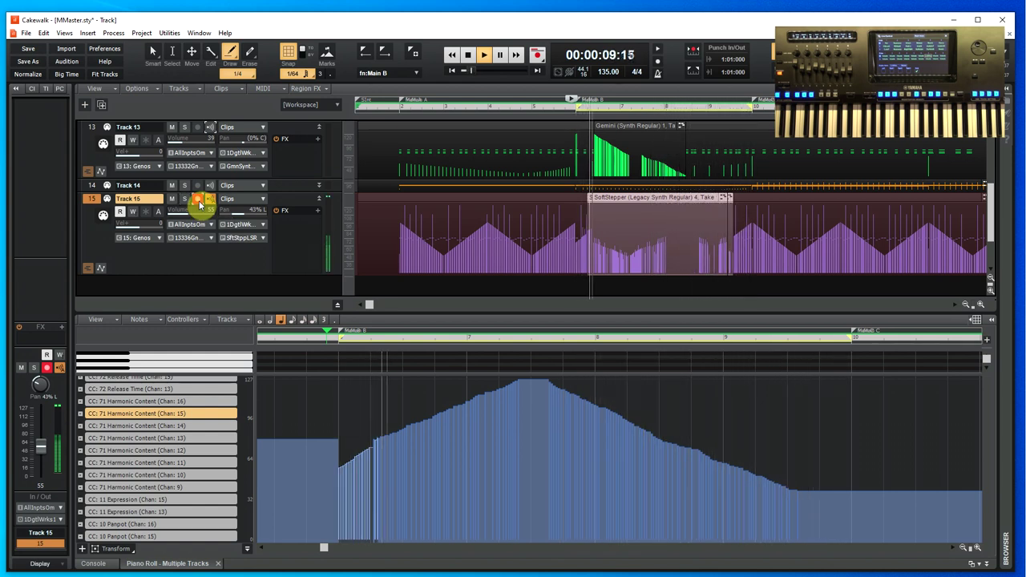
Unsolo Track 15, then solo Track 11 and expand its strip to show the track controls.
{"action": "left_click", "coordinate": [199, 200]}
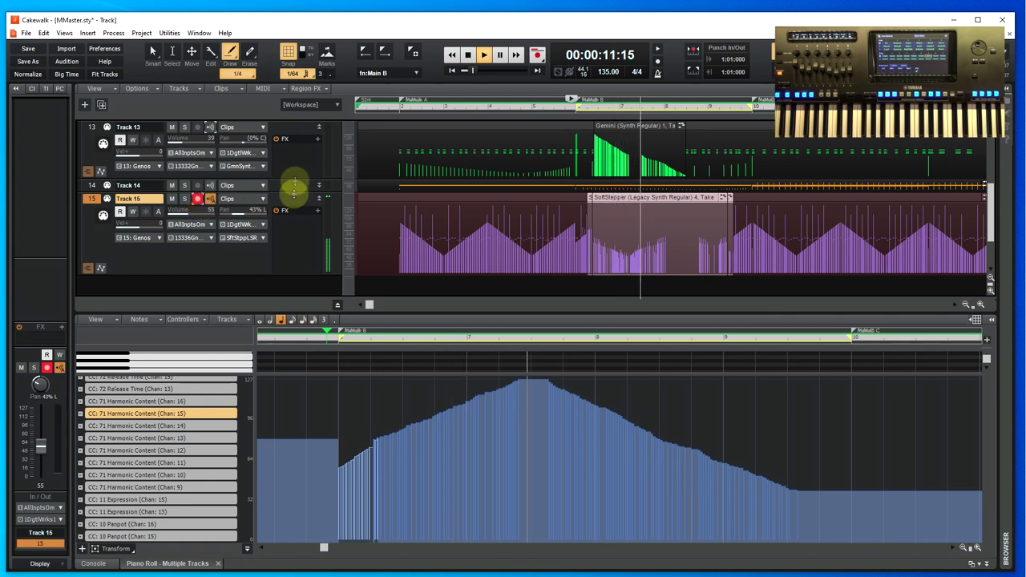
{"action": "left_click_drag", "start_coordinate": [276, 275], "coordinate": [307, 152]}
{"action": "scroll", "coordinate": [458, 179], "scroll_direction": "up", "scroll_amount": 5}
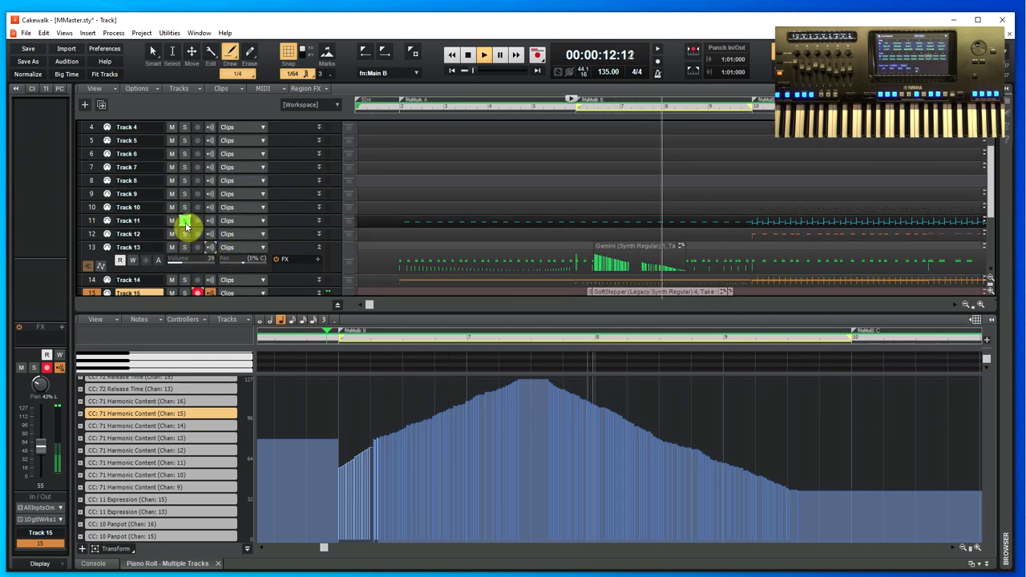
{"action": "left_click_drag", "start_coordinate": [298, 229], "coordinate": [296, 266]}
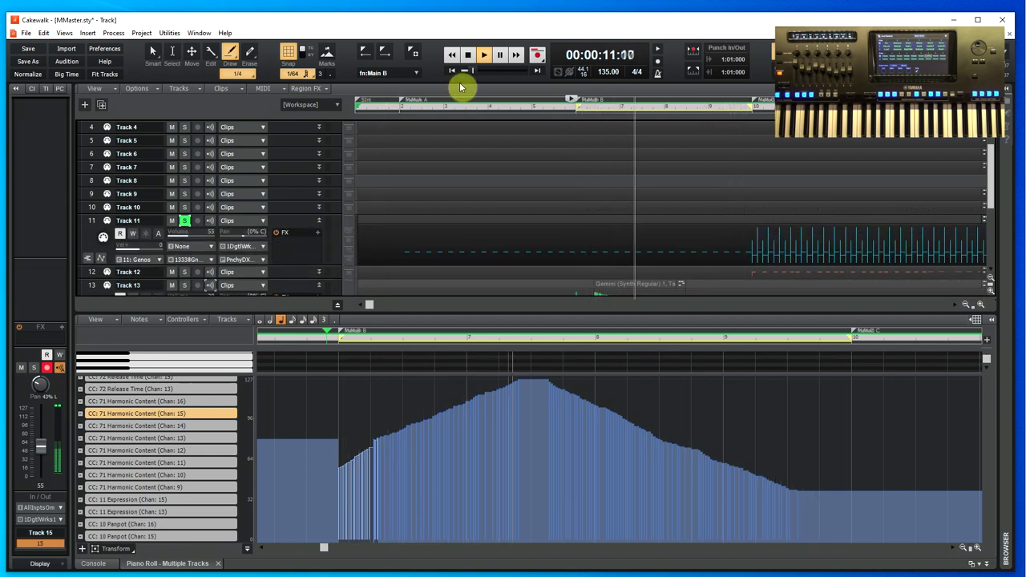
Insert a CC 10 Panpot (Chan: 11) event of about 64 at the start of Main B on Track 11 and play it back unsoloed.
{"action": "left_click", "coordinate": [91, 224]}
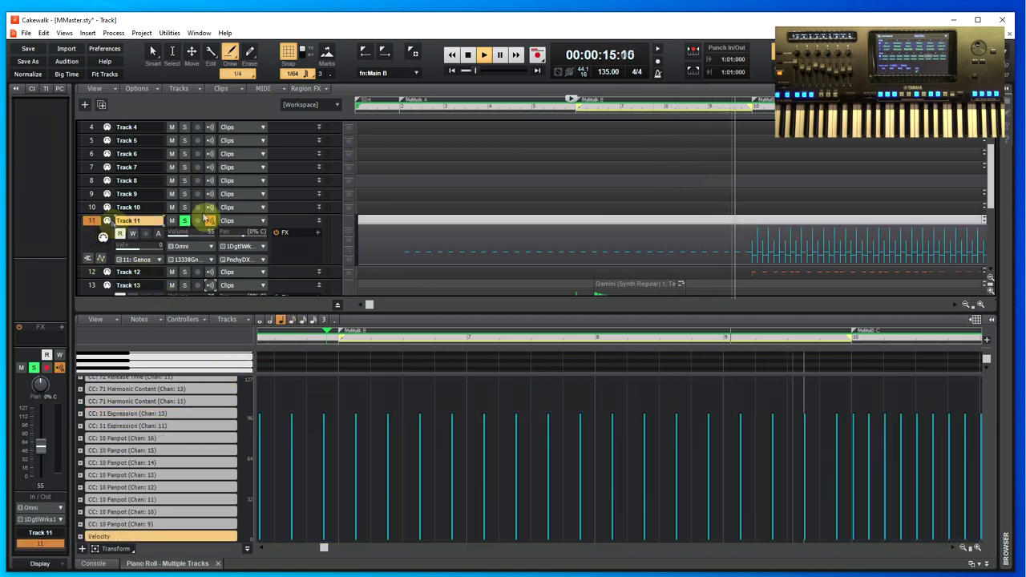
{"action": "left_click", "coordinate": [468, 55]}
{"action": "left_click", "coordinate": [469, 55]}
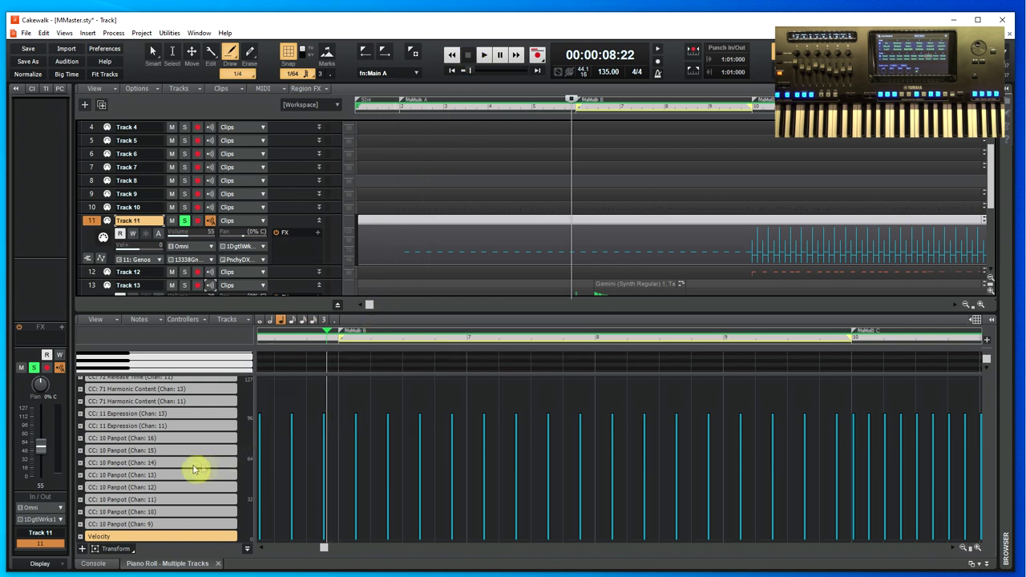
{"action": "left_click", "coordinate": [128, 500]}
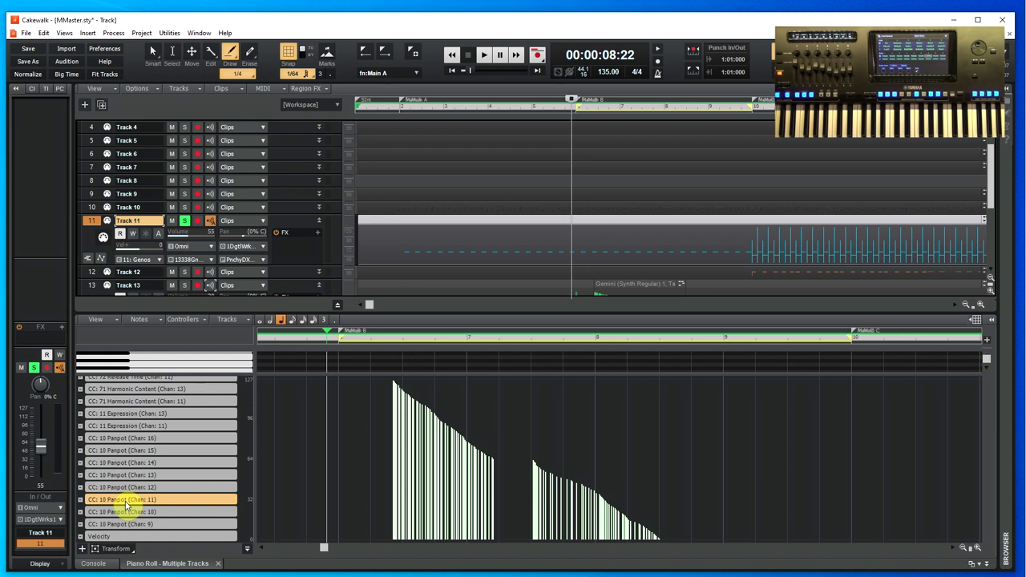
{"action": "left_click", "coordinate": [347, 454]}
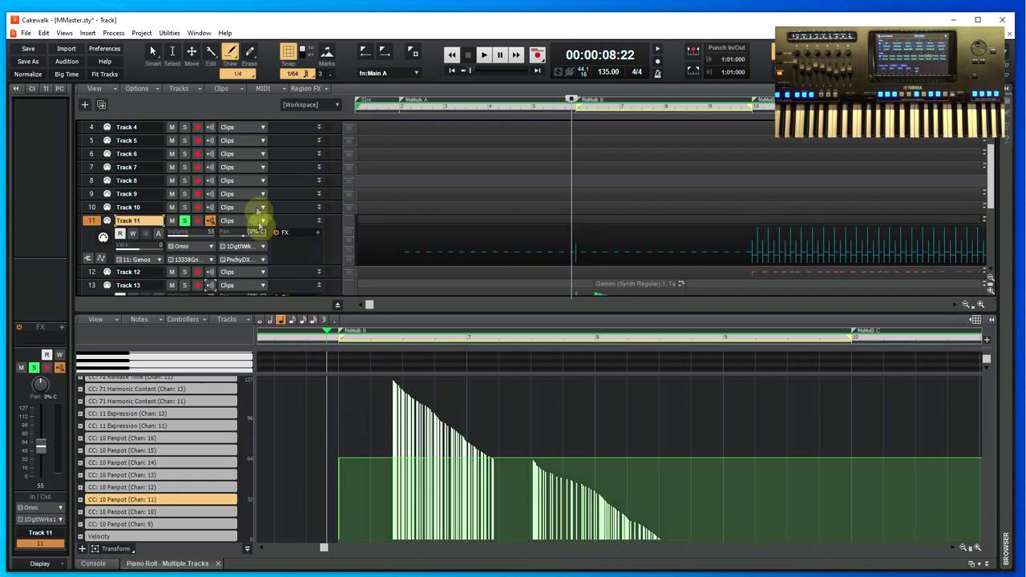
{"action": "left_click", "coordinate": [484, 55]}
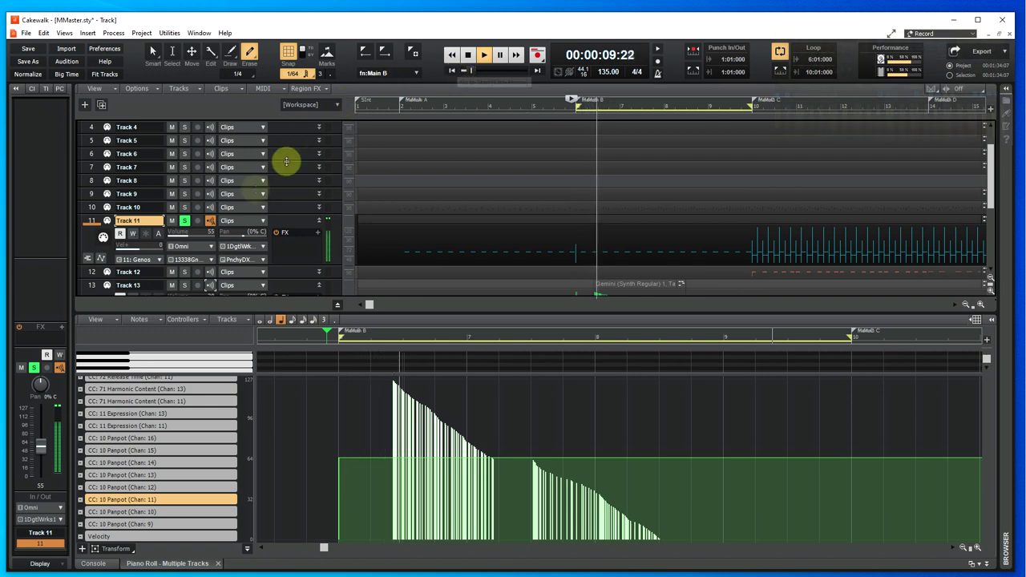
{"action": "left_click", "coordinate": [185, 220]}
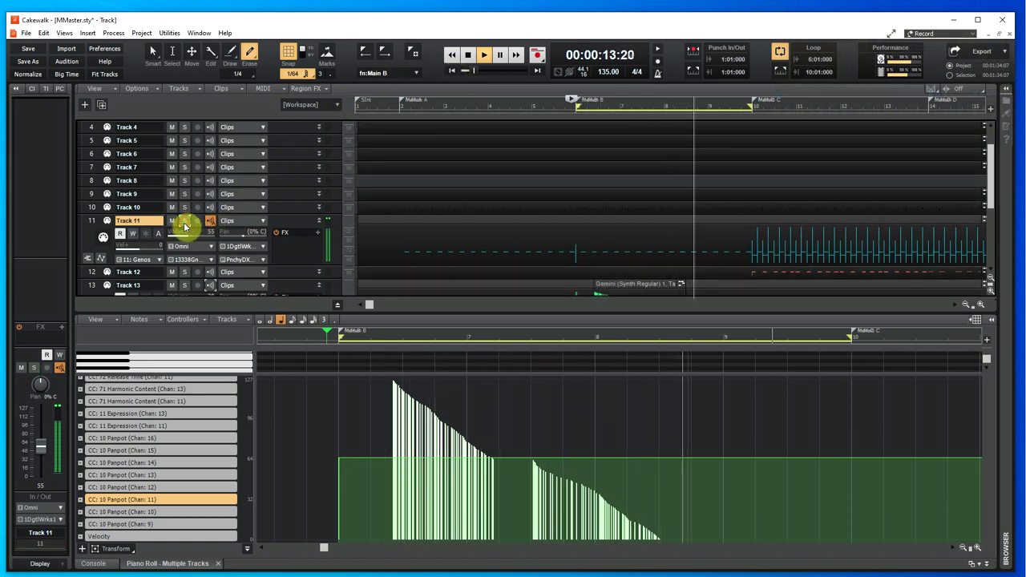
Insert a CC 10 Panpot (Chan: 10) event of about 64 at the start of Main B on Track 10, erasing the extra event.
{"action": "left_click", "coordinate": [91, 209]}
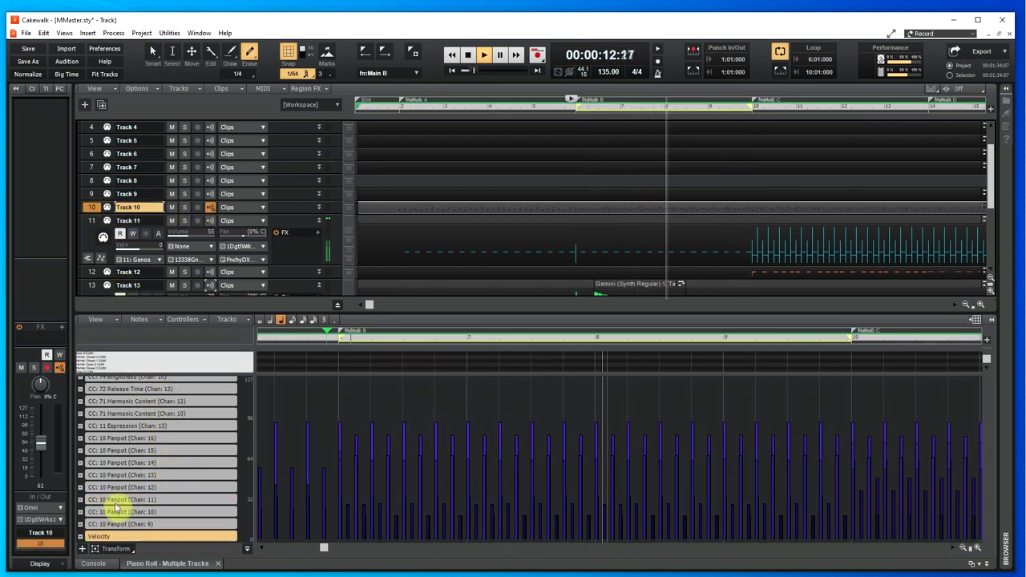
{"action": "left_click", "coordinate": [113, 513]}
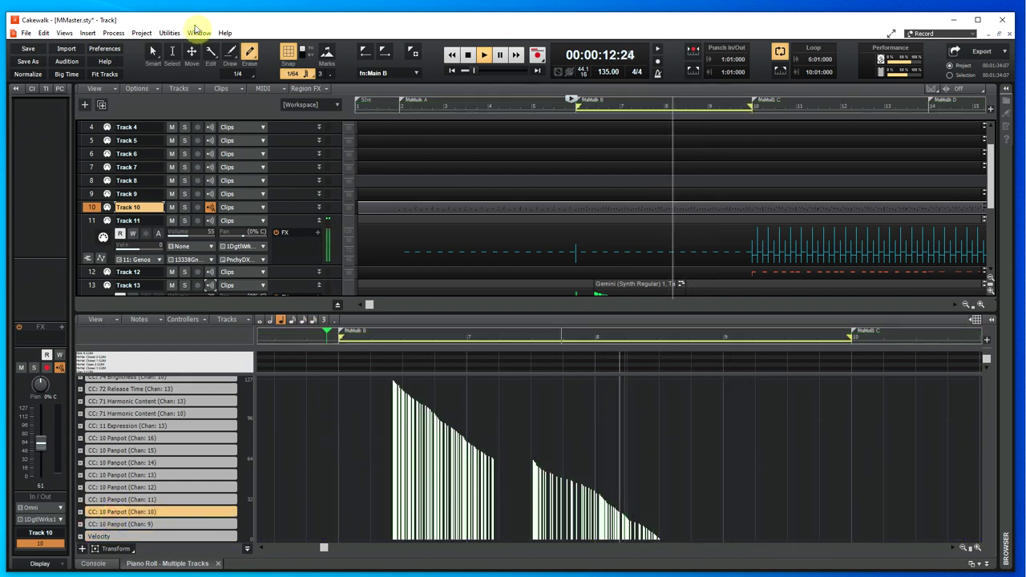
{"action": "left_click", "coordinate": [230, 51]}
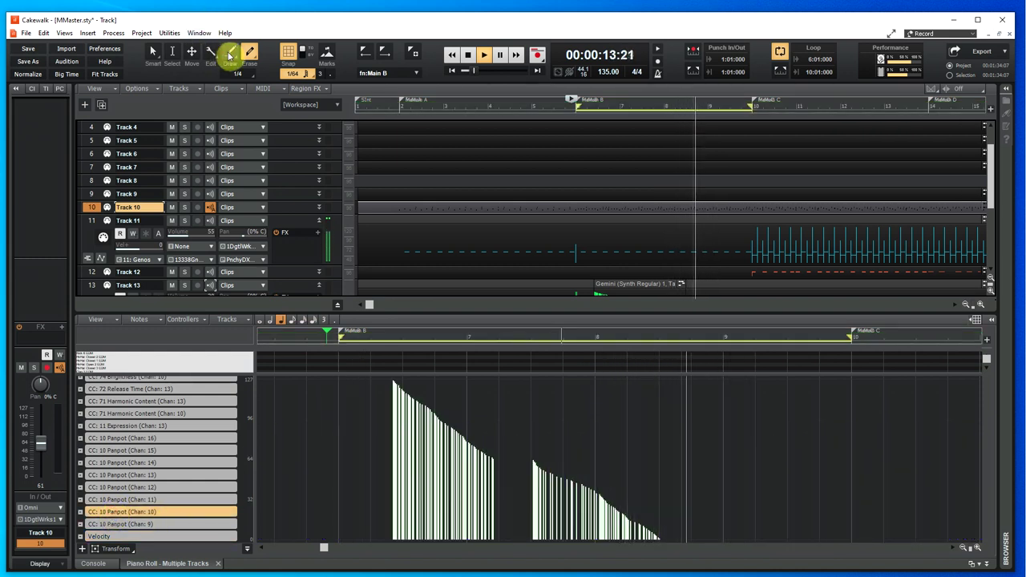
{"action": "left_click", "coordinate": [347, 454]}
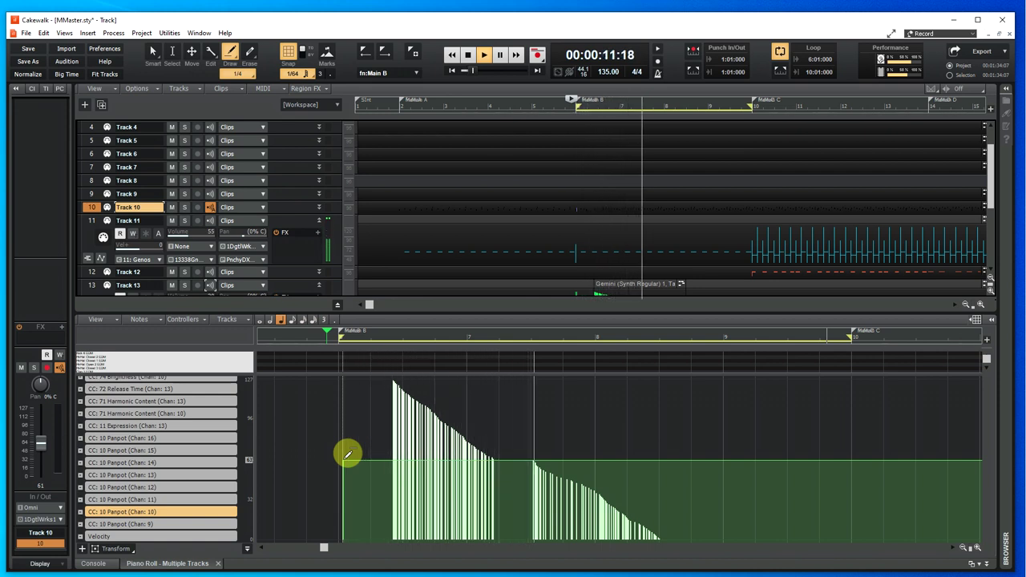
{"action": "left_click", "coordinate": [340, 456]}
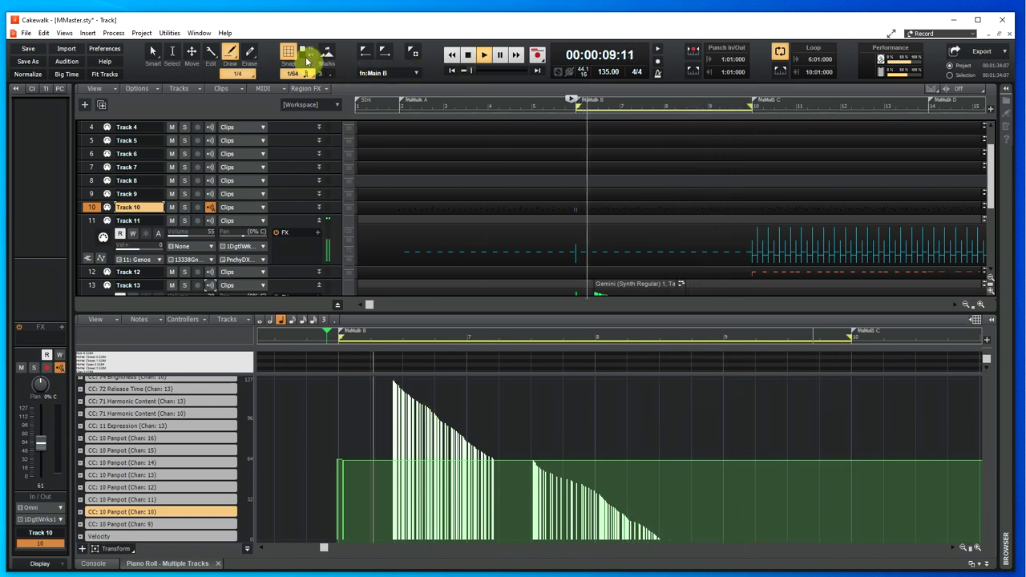
{"action": "left_click", "coordinate": [252, 56]}
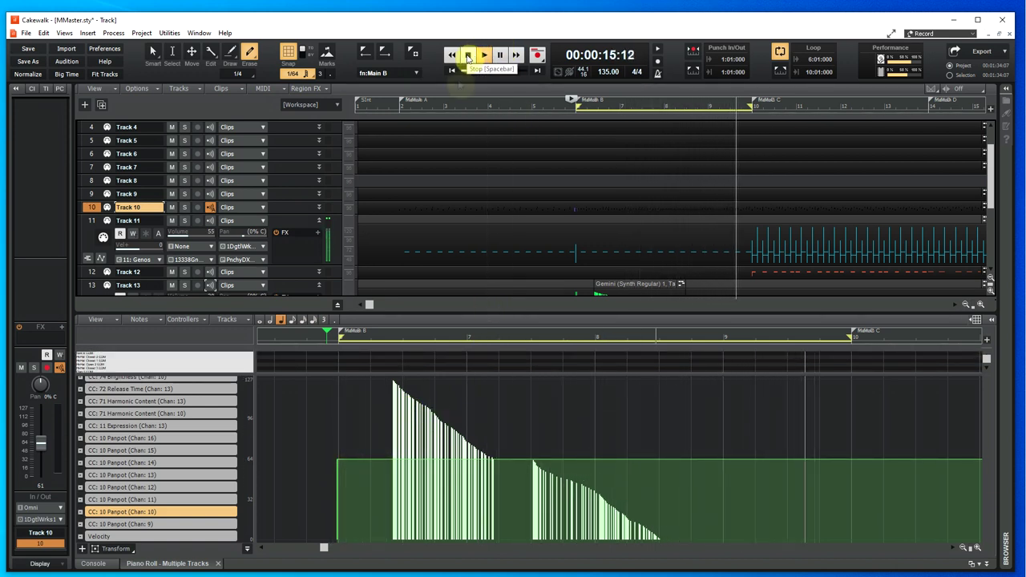
Close the Piano Roll and Console views and stop playback.
{"action": "left_click", "coordinate": [217, 563]}
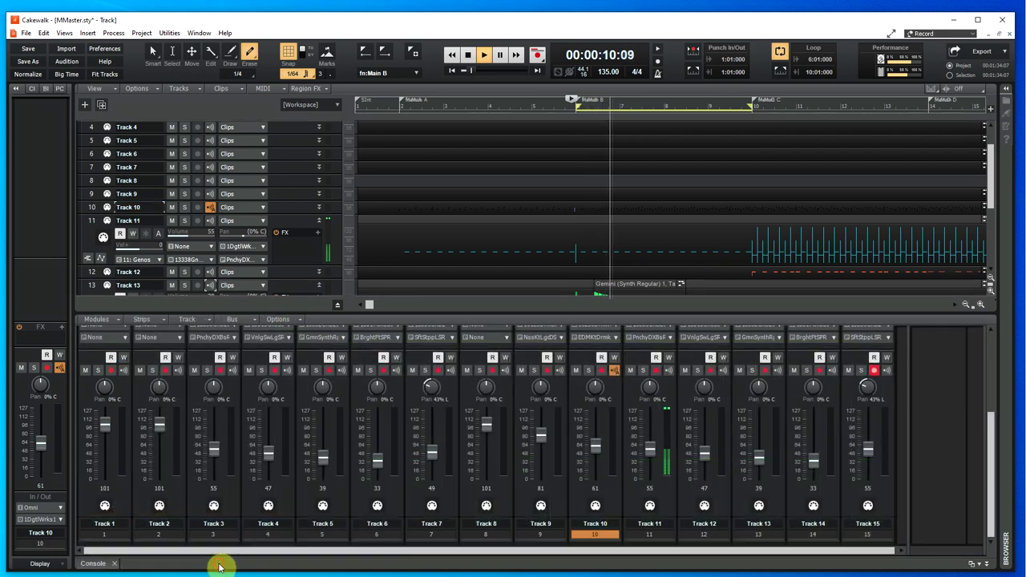
{"action": "left_click", "coordinate": [116, 565]}
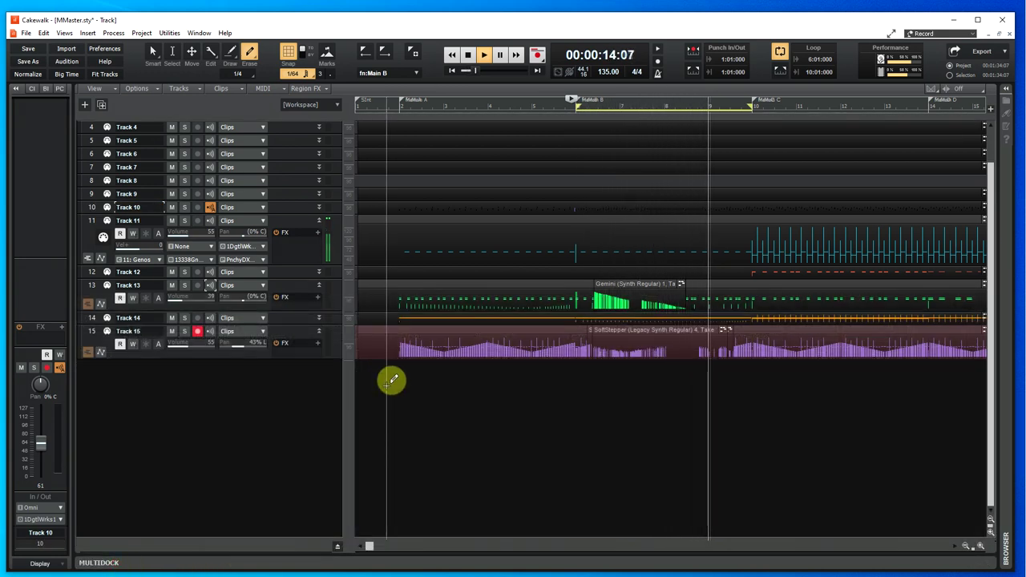
{"action": "left_click", "coordinate": [470, 56]}
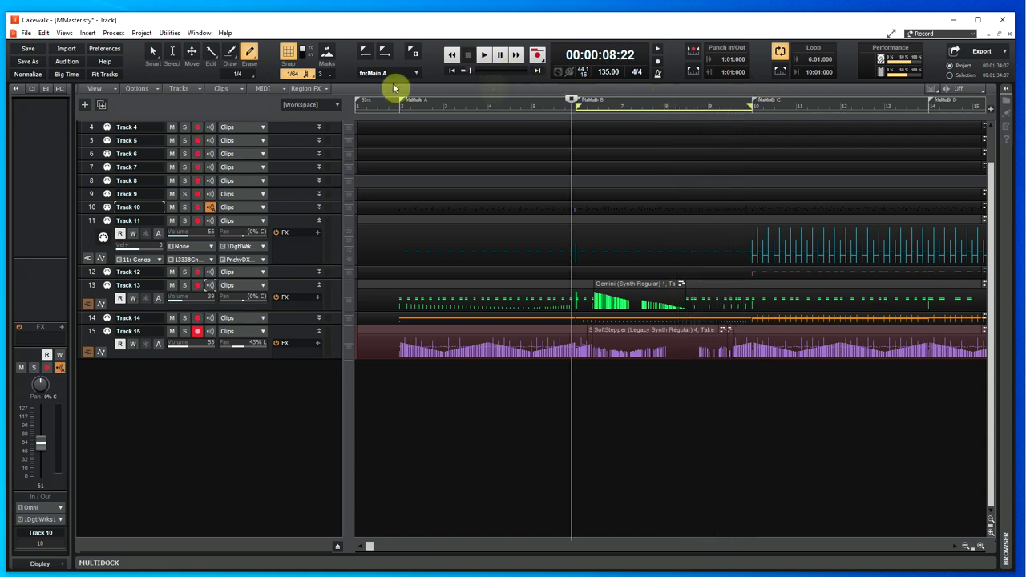
Save MMaster.sty and exit Cakewalk to return to MixMaster.
{"action": "left_click", "coordinate": [26, 33]}
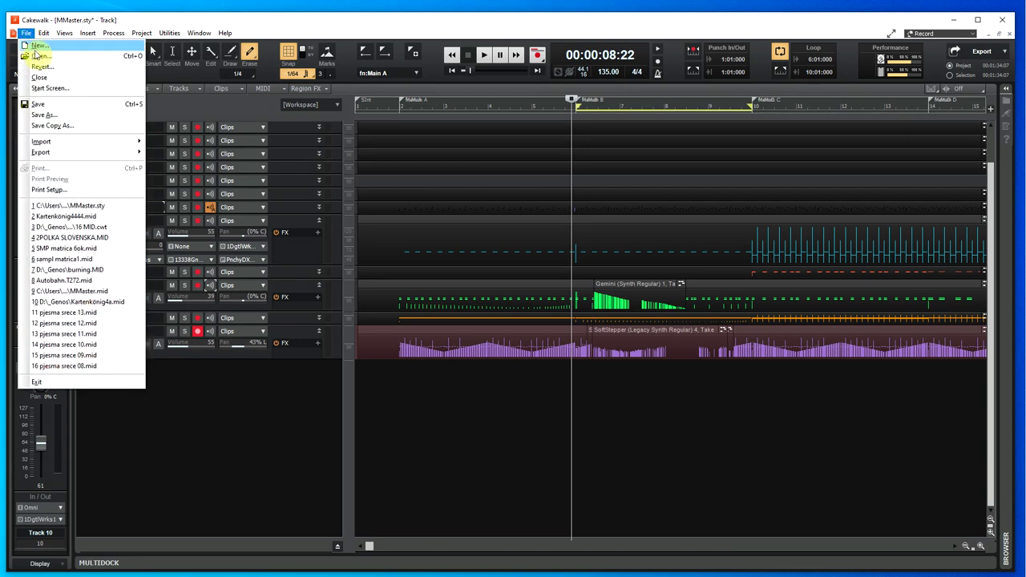
{"action": "left_click", "coordinate": [38, 105]}
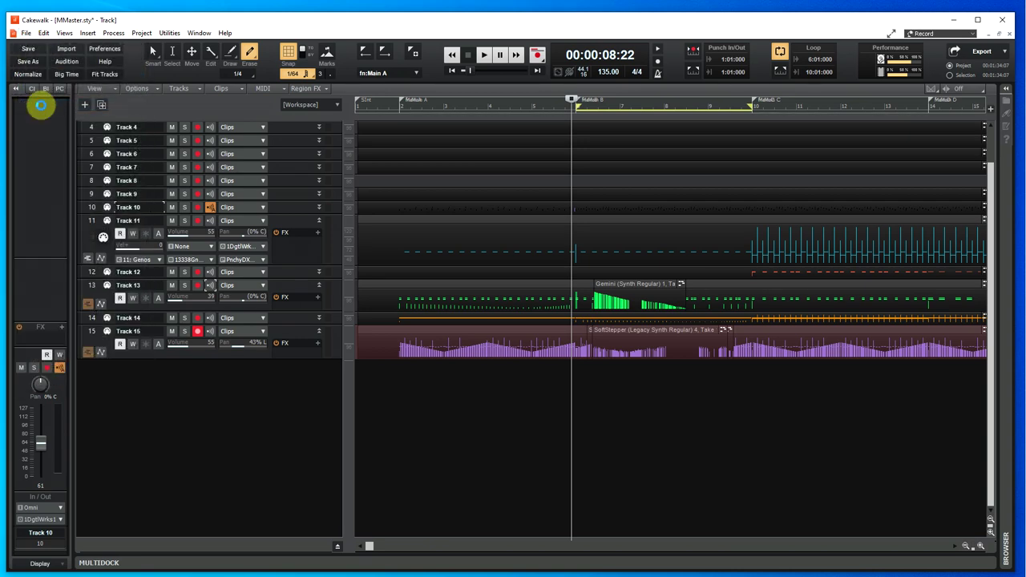
{"action": "left_click", "coordinate": [1003, 23]}
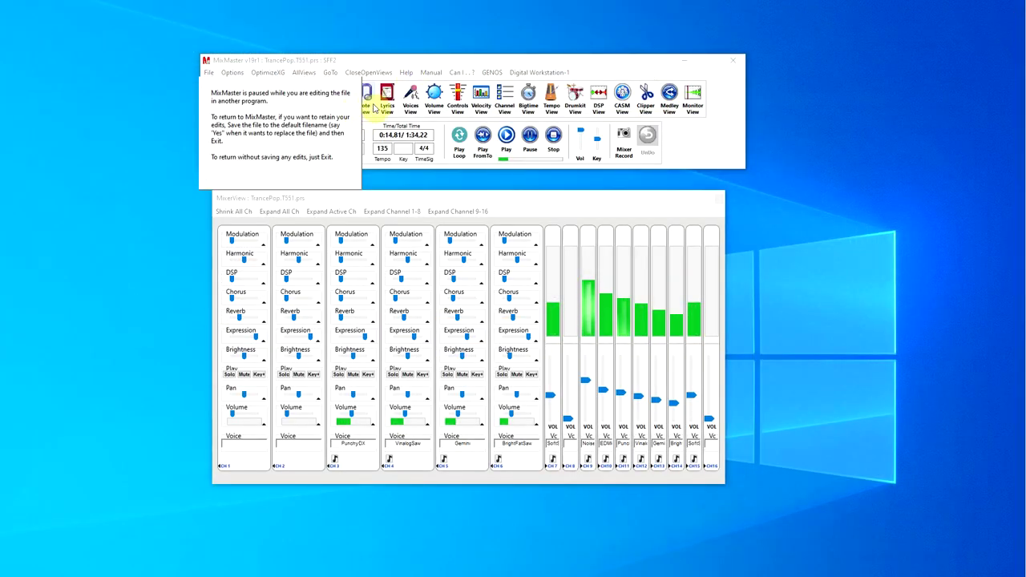
Play the edited style in MixMaster with all mixer channels expanded, and replay it from Main B to watch the controls.
{"action": "left_click", "coordinate": [506, 138]}
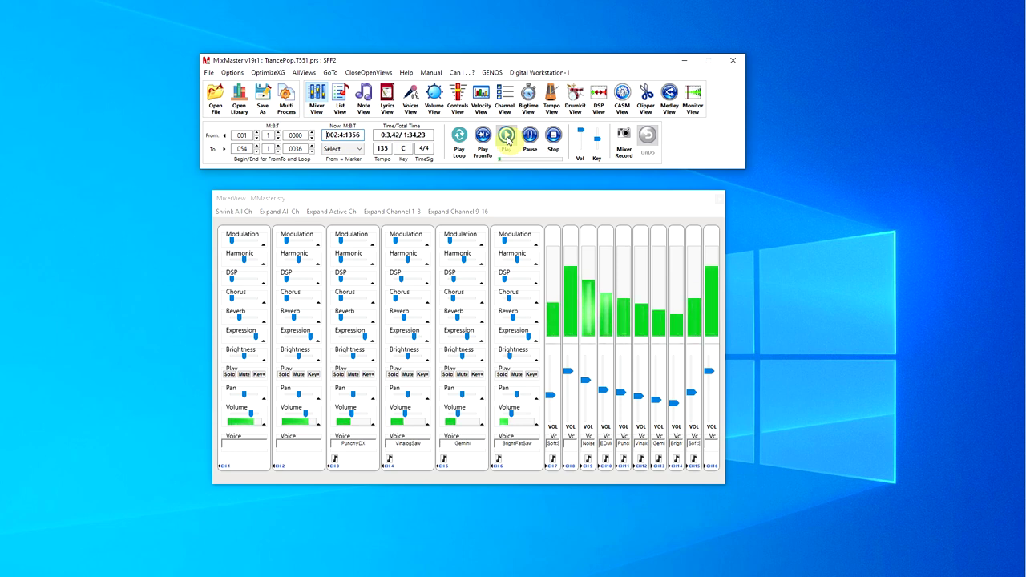
{"action": "left_click", "coordinate": [273, 212]}
{"action": "left_click_drag", "start_coordinate": [514, 199], "coordinate": [362, 199]}
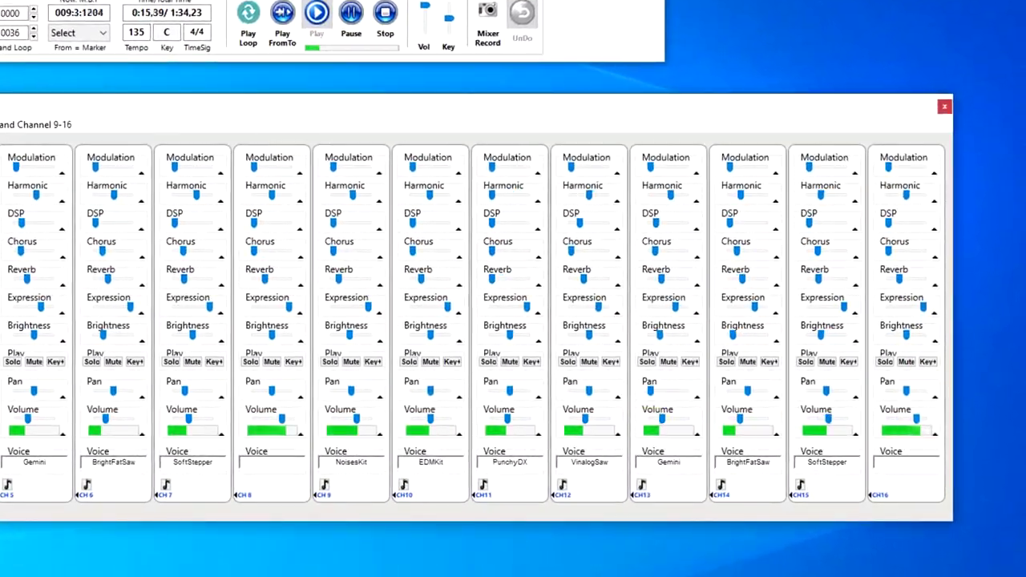
{"action": "left_click", "coordinate": [318, 17]}
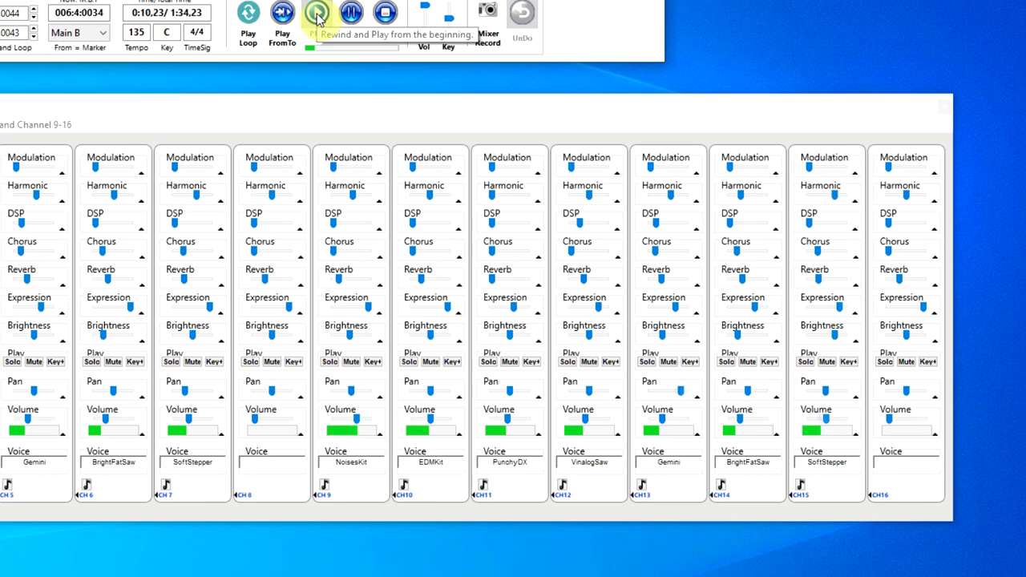